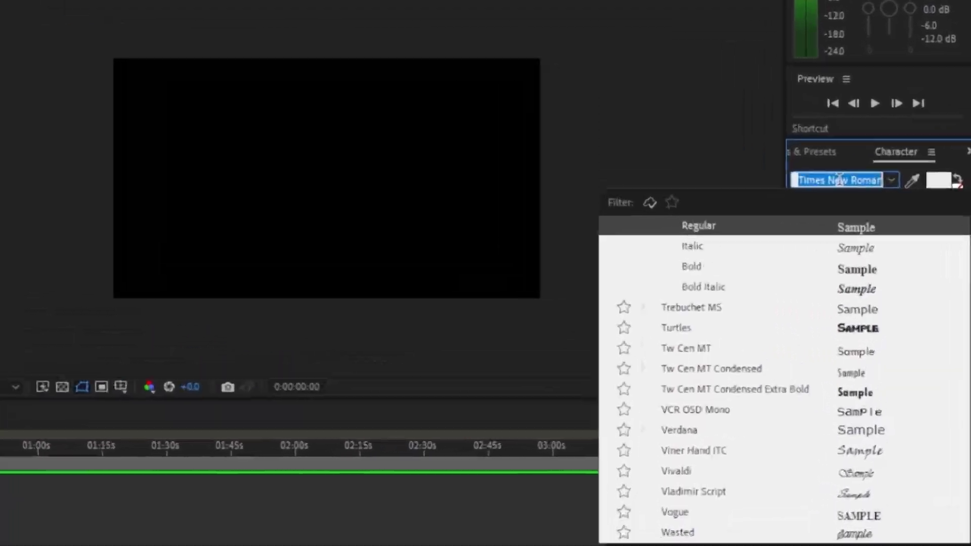
Create a two-line text layer reading "WANT THIS?" in Vogue Regular at 286 px
{"action": "type", "text": "vo"}
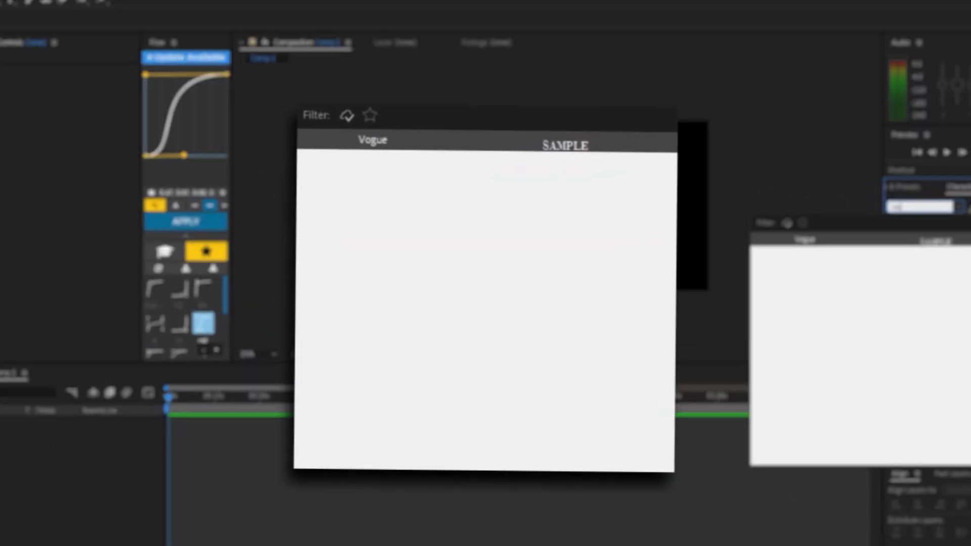
{"action": "key", "text": "Return"}
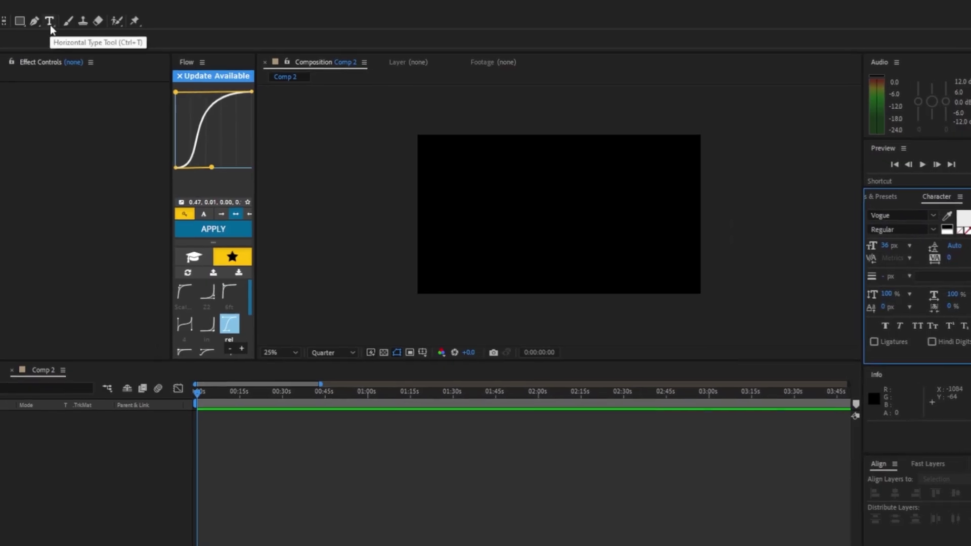
{"action": "left_click", "coordinate": [54, 23]}
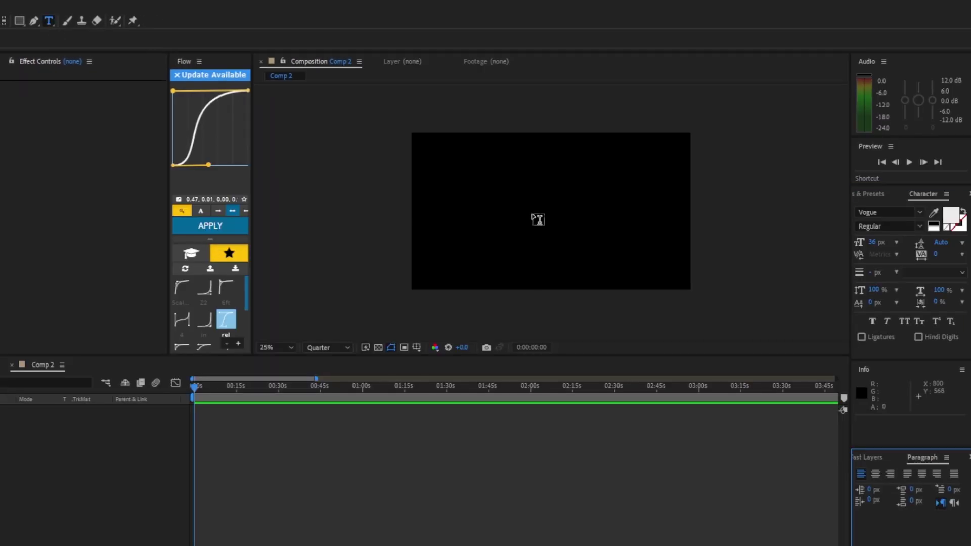
{"action": "left_click_drag", "start_coordinate": [872, 243], "coordinate": [888, 241]}
{"action": "type", "text": "WANT"}
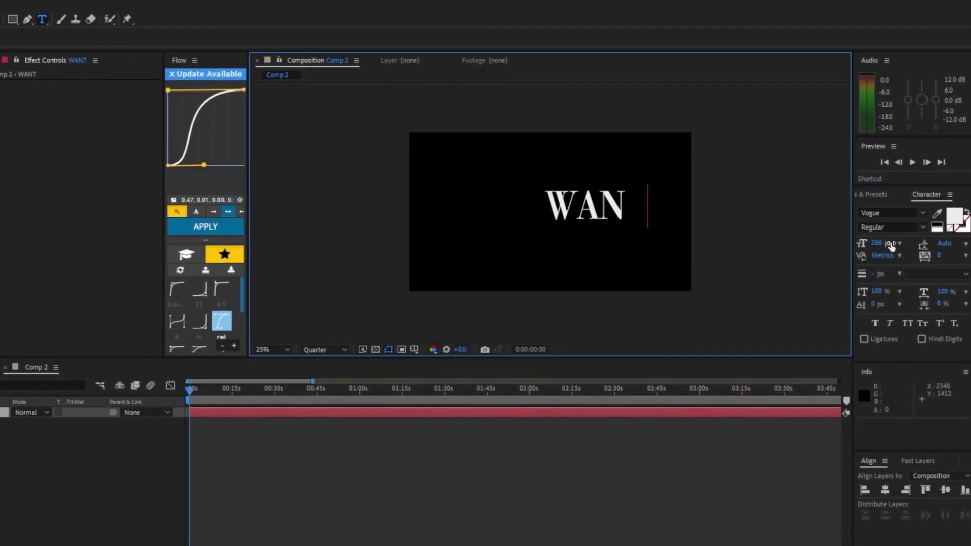
{"action": "key", "text": "shift+Return"}
{"action": "type", "text": "THIS"}
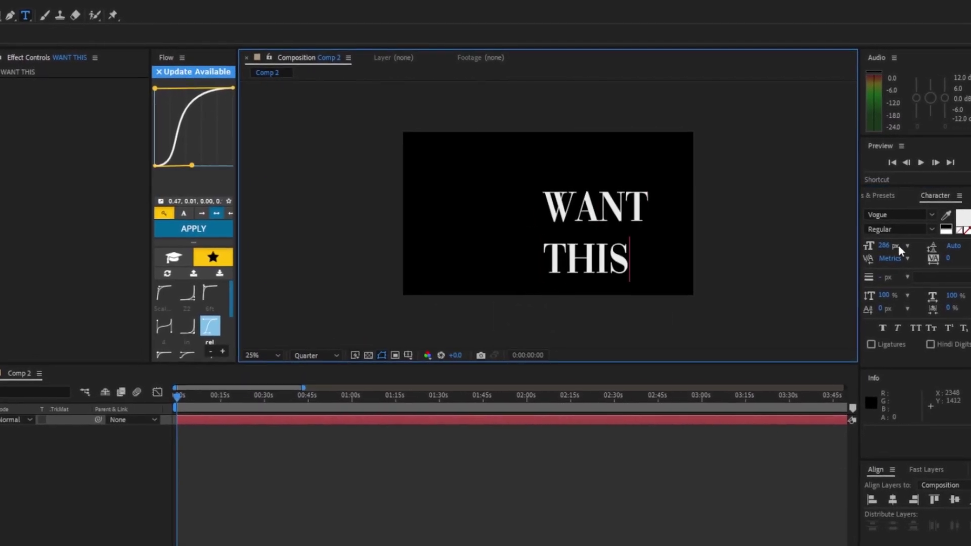
{"action": "type", "text": "?"}
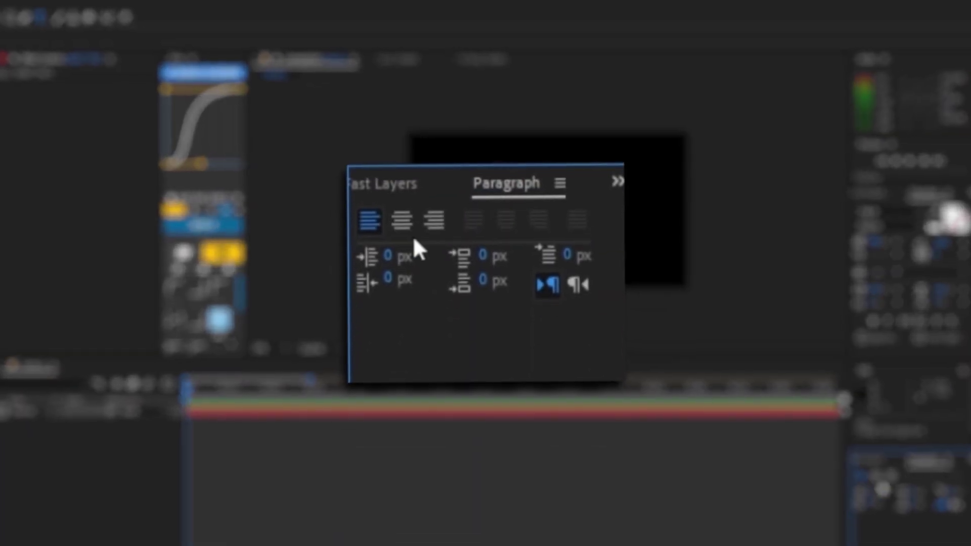
Centre the text's paragraph alignment and align the layer to the centre of the composition
{"action": "left_click", "coordinate": [400, 218]}
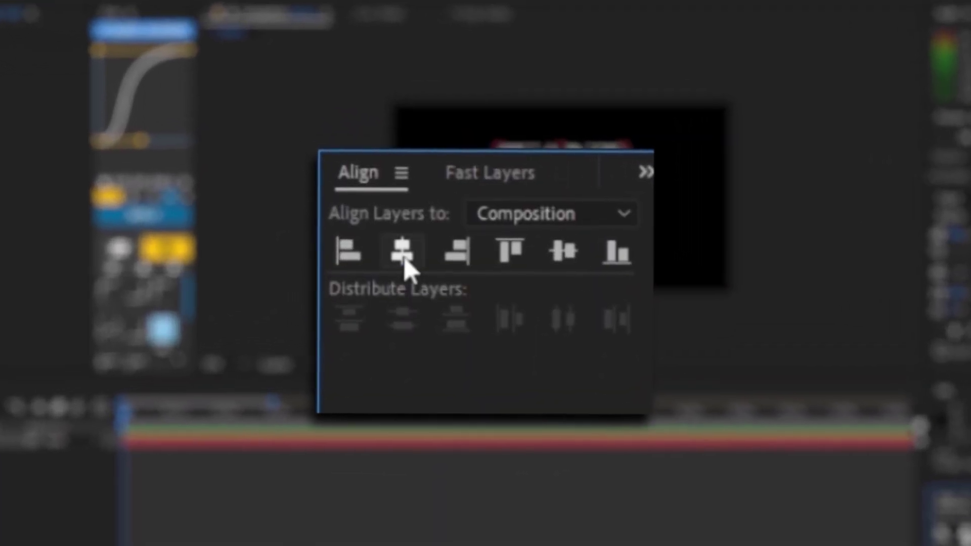
{"action": "left_click", "coordinate": [564, 255]}
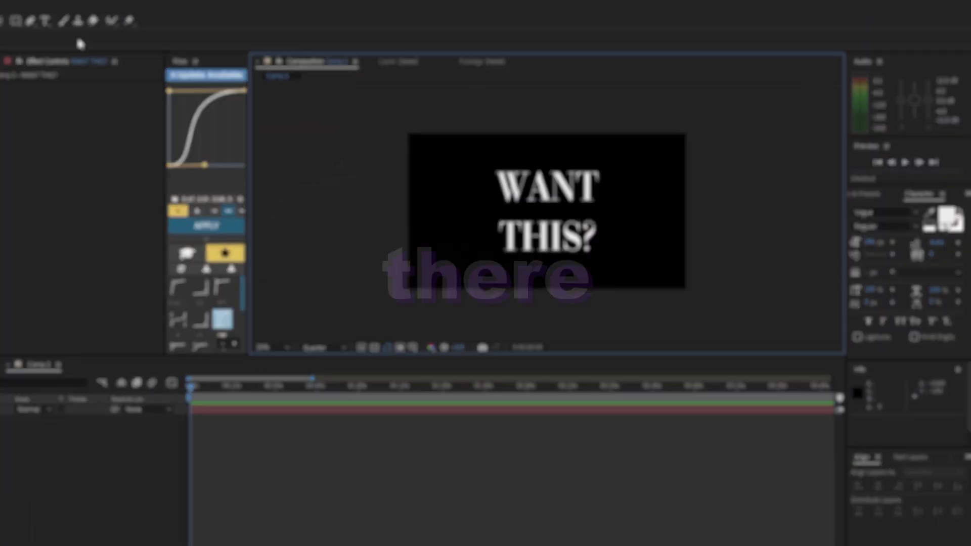
Tighten the spacing between the two text lines by setting the leading of the whole text to 244 px
{"action": "left_click_drag", "start_coordinate": [499, 190], "coordinate": [633, 250]}
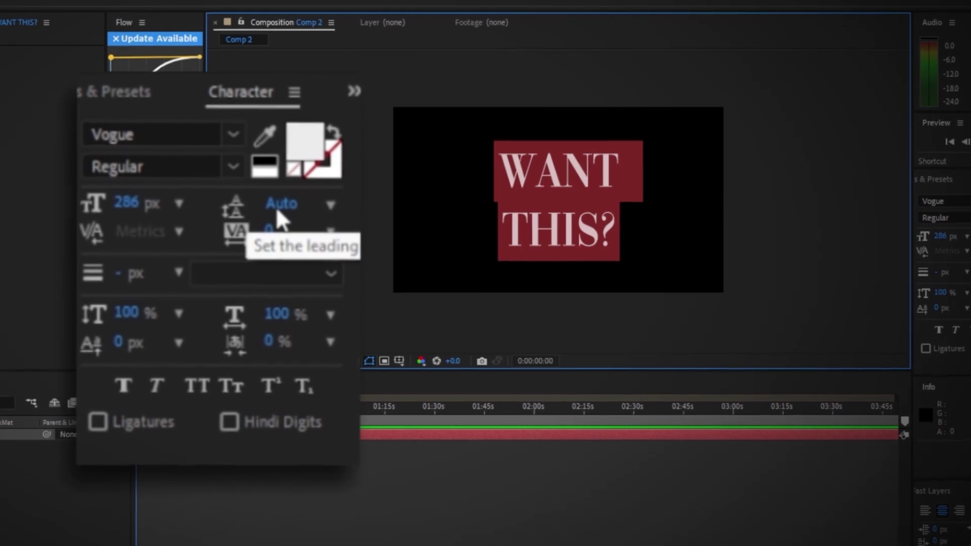
{"action": "left_click_drag", "start_coordinate": [277, 210], "coordinate": [400, 210]}
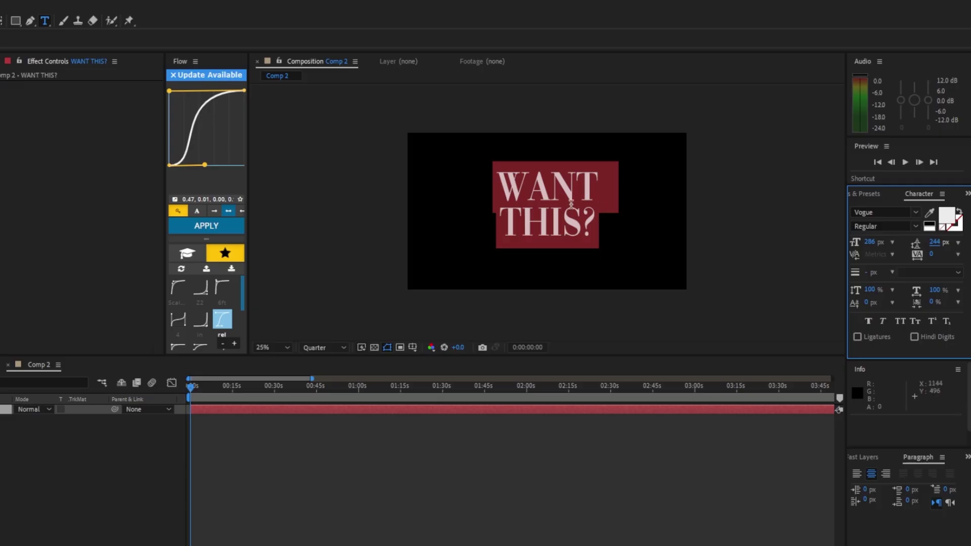
{"action": "left_click", "coordinate": [551, 201]}
{"action": "left_click", "coordinate": [567, 319]}
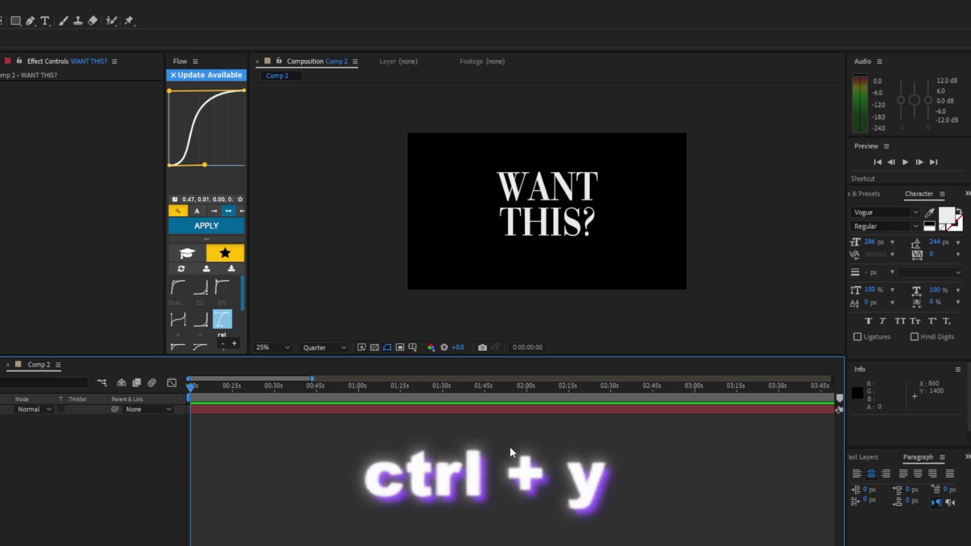
Add a 1920 × 1080 px black solid above the text and apply the Element effect to it
{"action": "key", "text": "ctrl+y"}
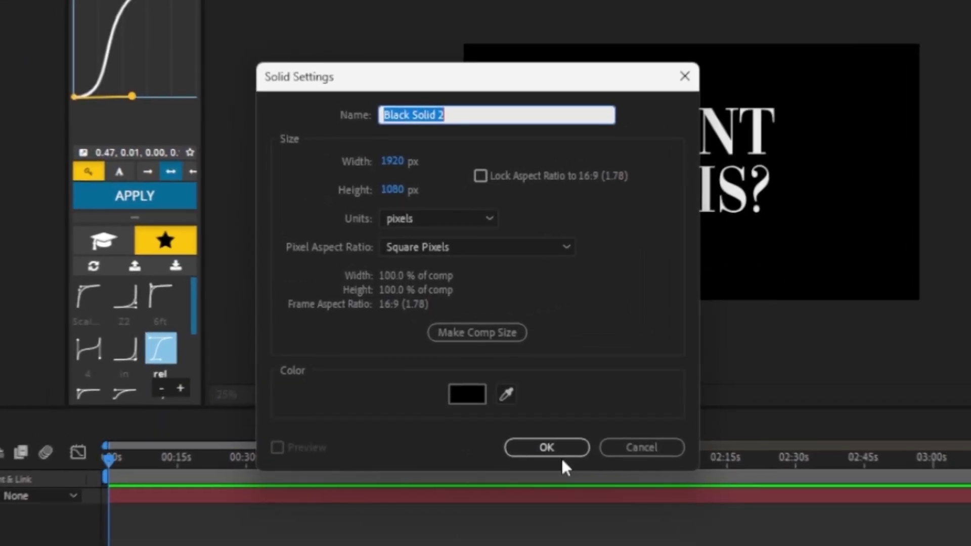
{"action": "left_click", "coordinate": [539, 425]}
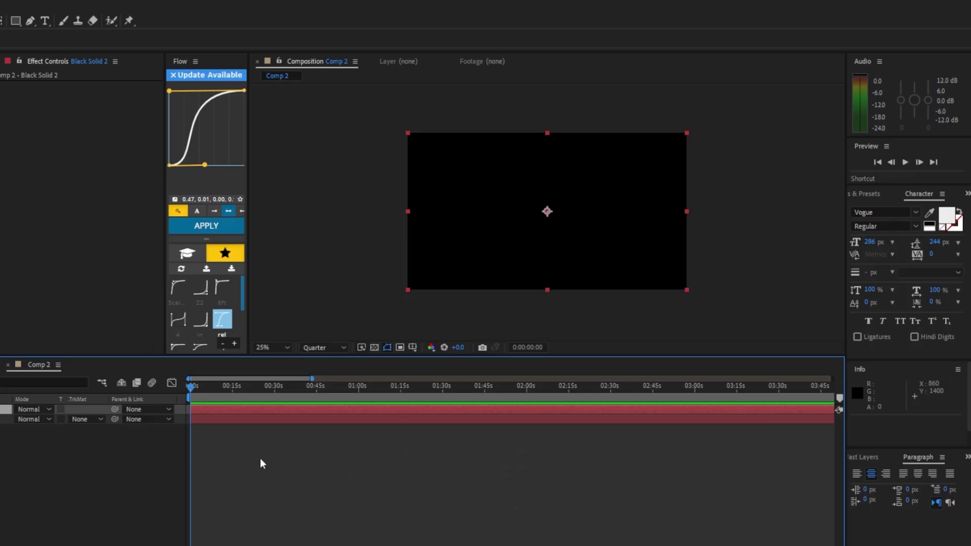
{"action": "key", "text": "ctrl+space"}
{"action": "type", "text": "ele"}
{"action": "key", "text": "Return"}
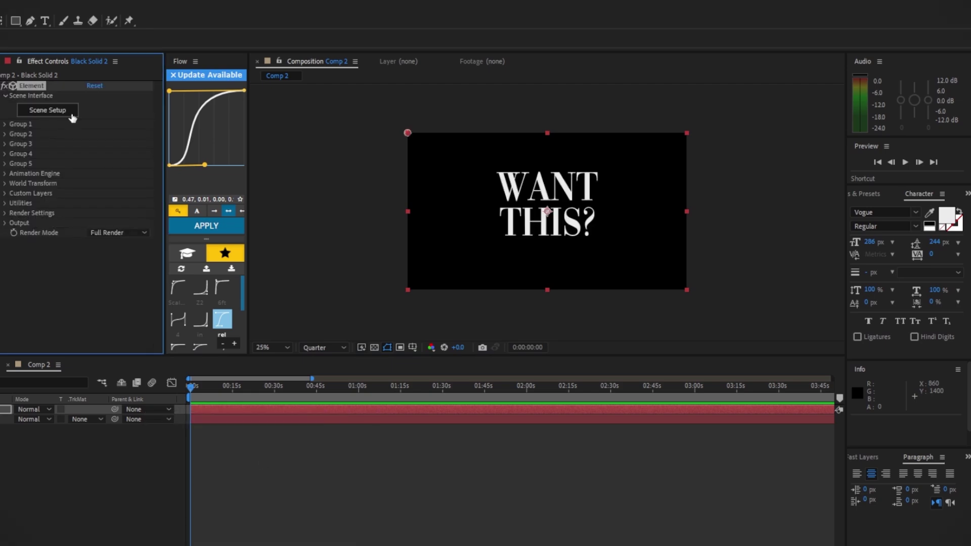
Assign the WANT THIS? layer to Element's Path Layer 1 and extrude it as a 3D model in Scene Setup
{"action": "left_click", "coordinate": [5, 193]}
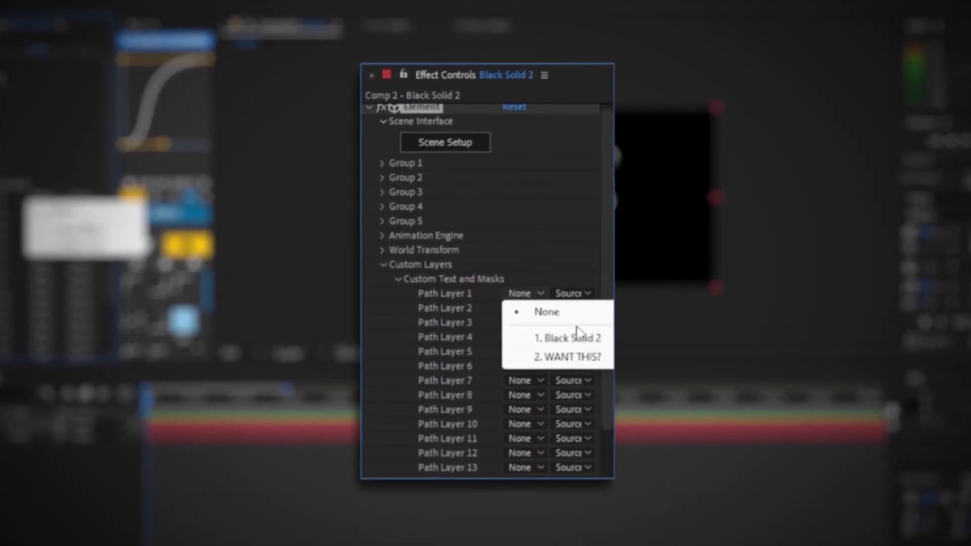
{"action": "left_click", "coordinate": [548, 359]}
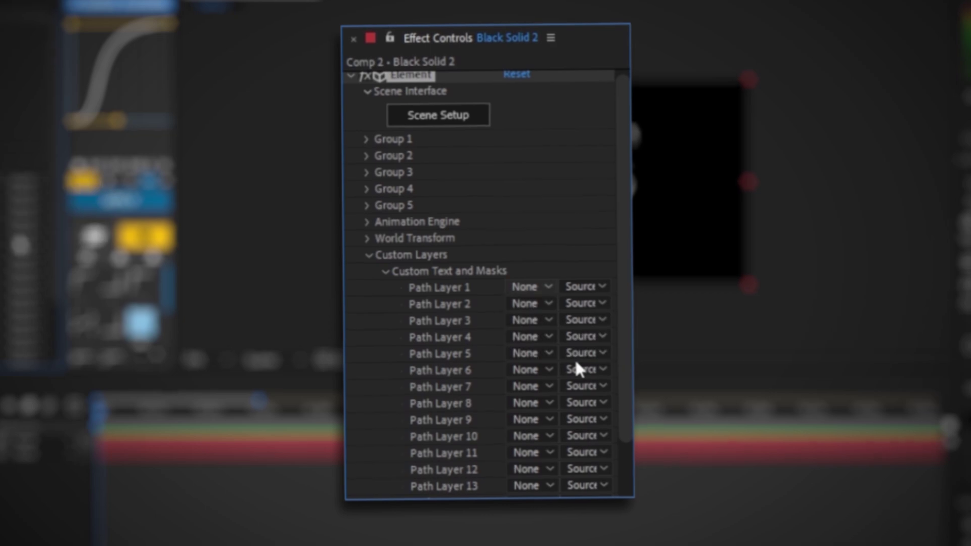
{"action": "left_click", "coordinate": [435, 111]}
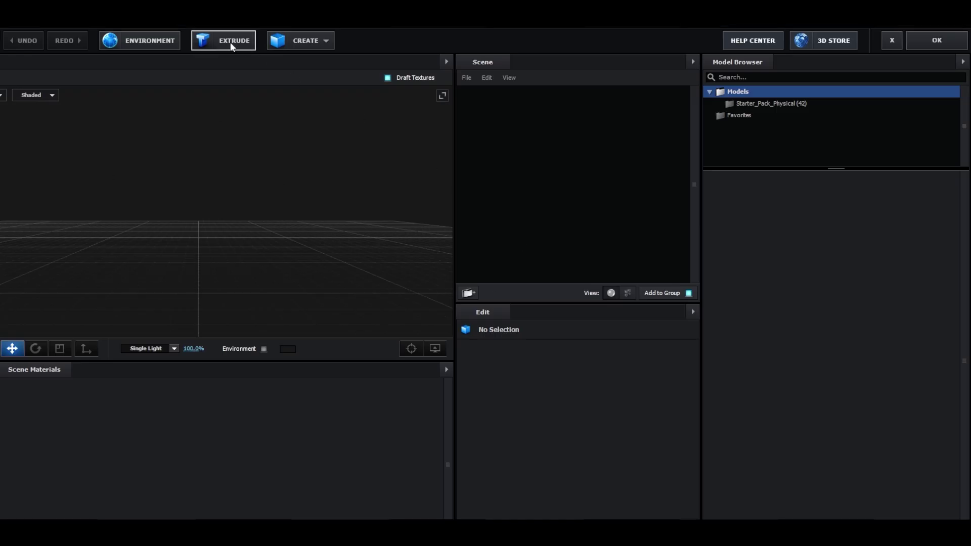
{"action": "left_click", "coordinate": [229, 41]}
{"action": "left_click_drag", "start_coordinate": [331, 279], "coordinate": [364, 238]}
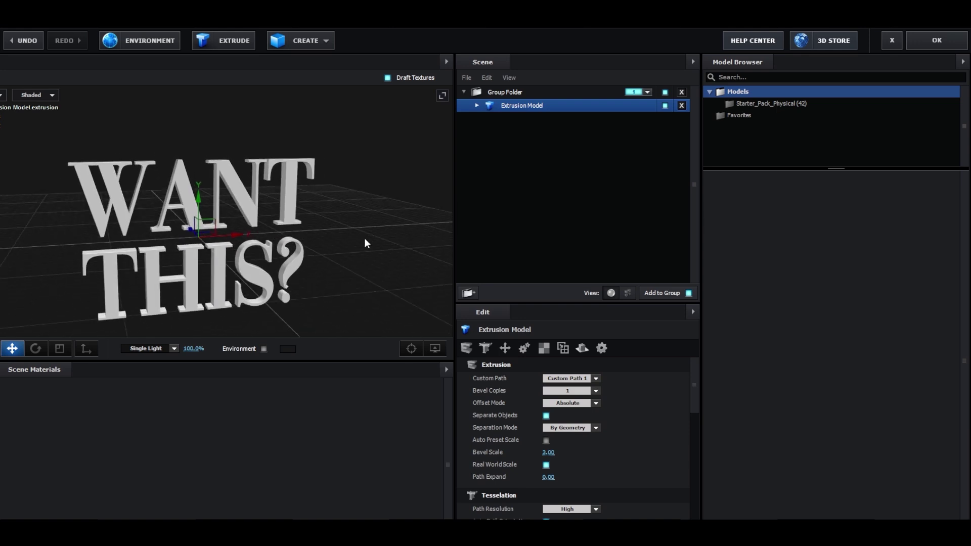
Apply the Chrome material to Bevel 1 of the extrusion model
{"action": "left_click", "coordinate": [478, 105]}
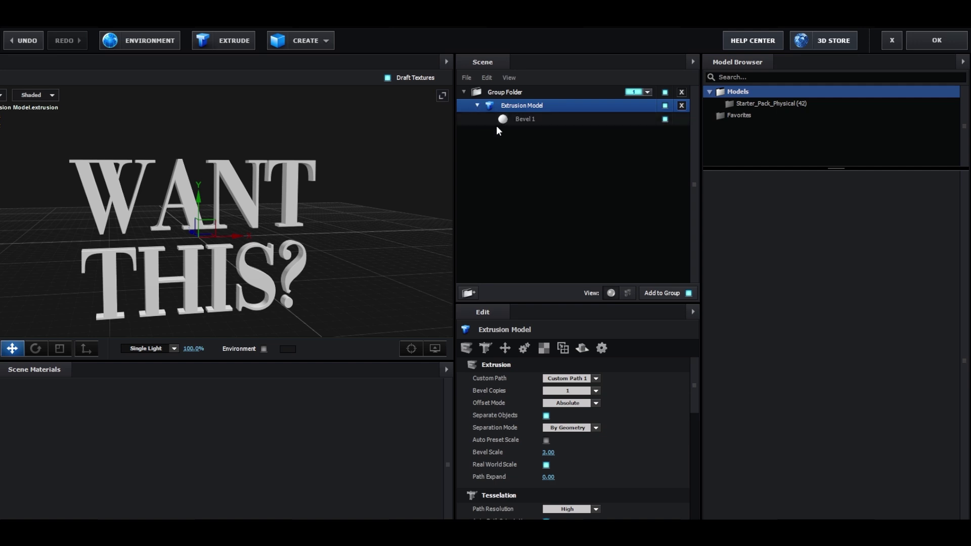
{"action": "left_click", "coordinate": [522, 124]}
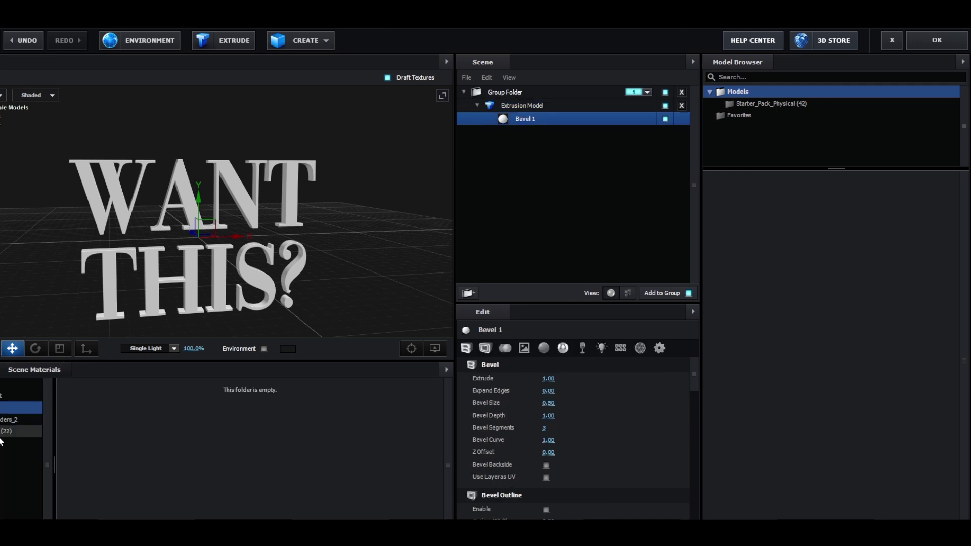
{"action": "left_click", "coordinate": [21, 431]}
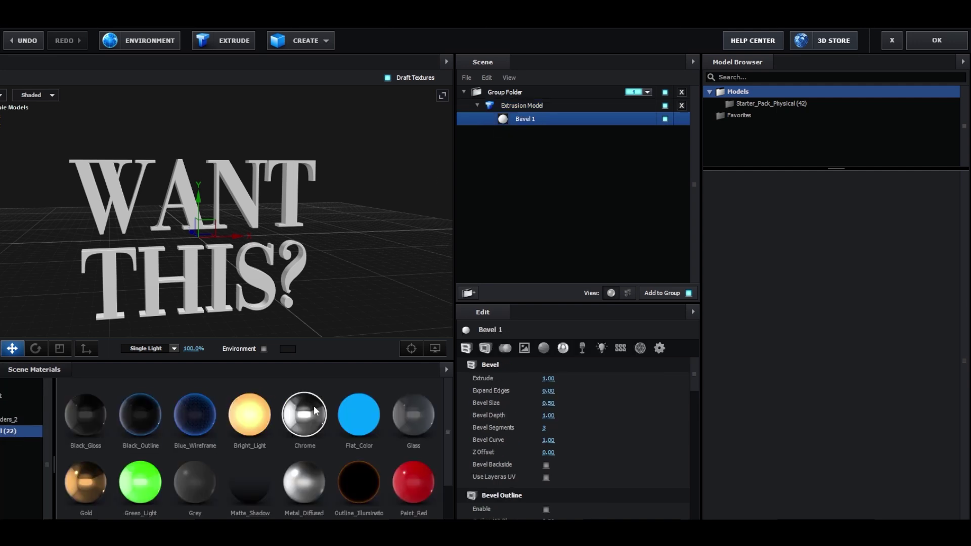
{"action": "left_click_drag", "start_coordinate": [257, 286], "coordinate": [257, 286]}
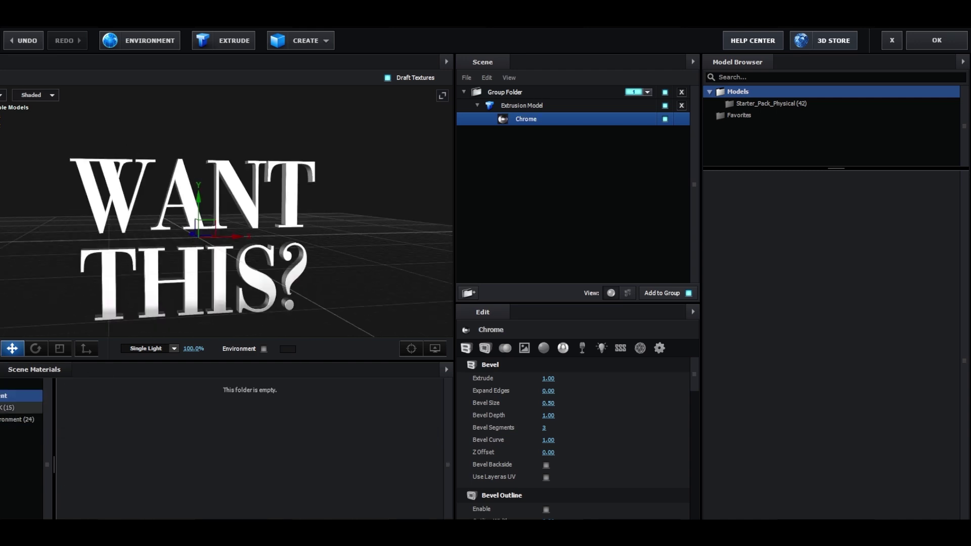
Set the scene's environment map to Studio_blurred and check the reflections on the chrome text
{"action": "left_click", "coordinate": [22, 419]}
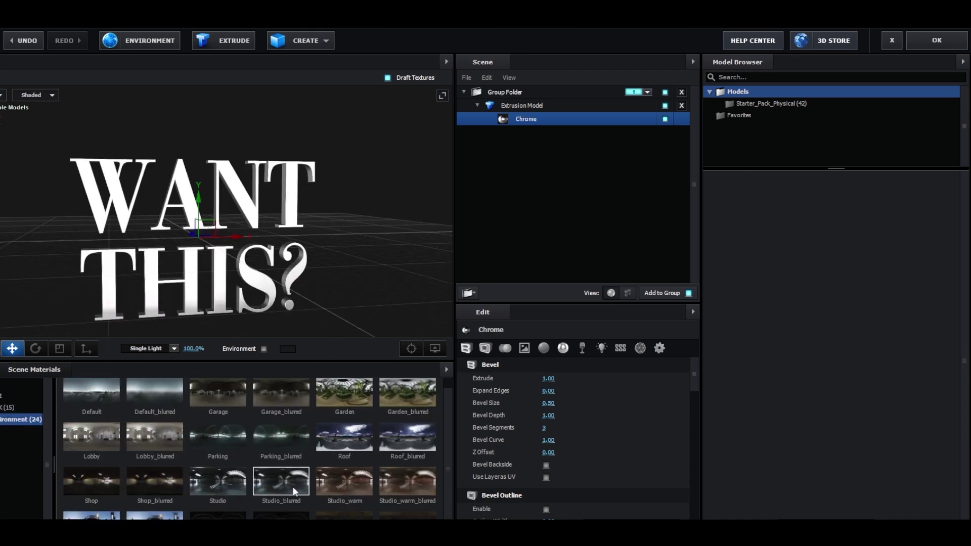
{"action": "left_click", "coordinate": [282, 478]}
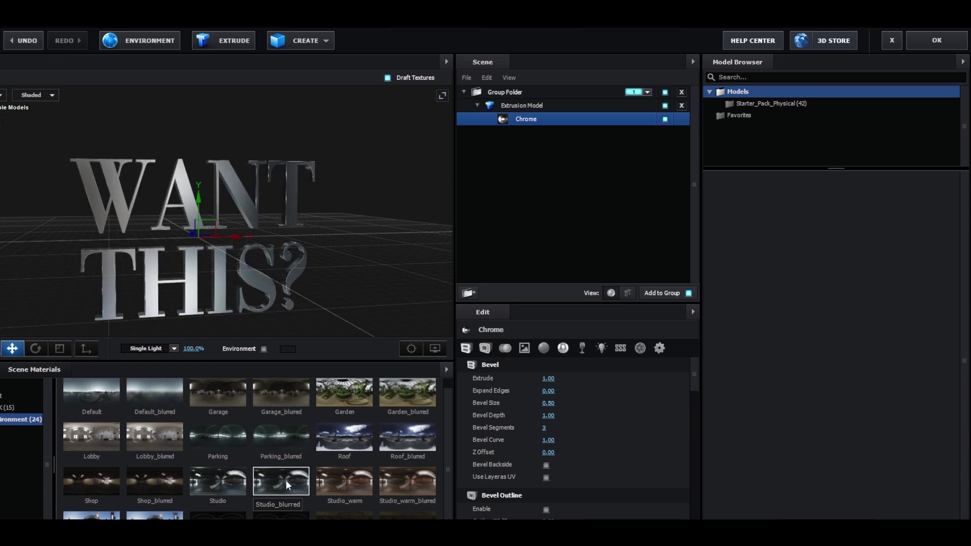
{"action": "left_click_drag", "start_coordinate": [216, 307], "coordinate": [197, 321]}
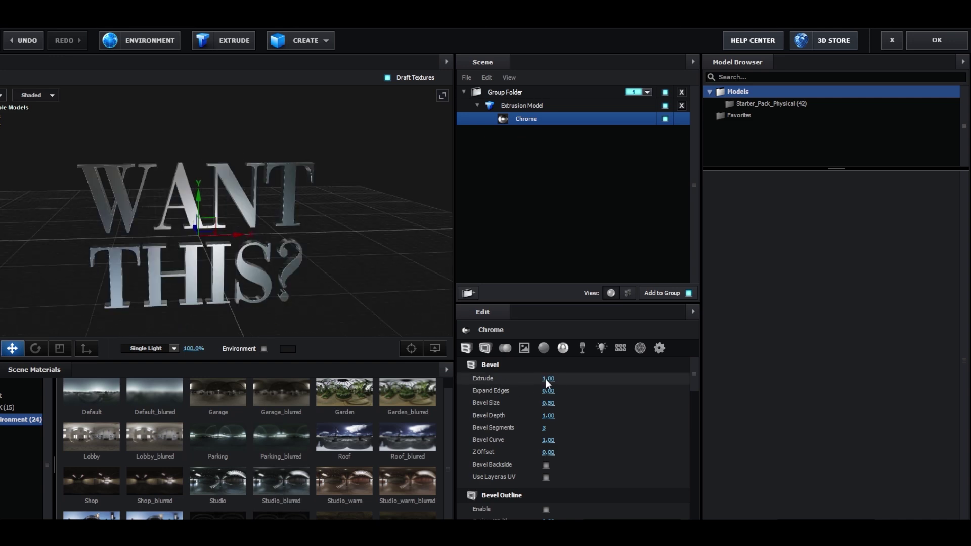
Deepen the 3D text by raising the Chrome bevel's Extrude amount to about 4.6
{"action": "left_click_drag", "start_coordinate": [560, 378], "coordinate": [659, 388]}
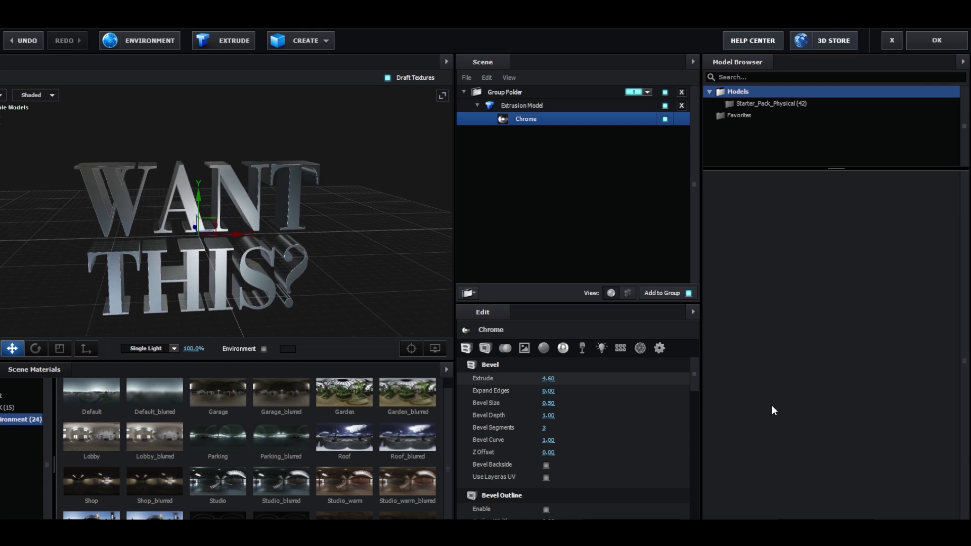
{"action": "left_click_drag", "start_coordinate": [772, 406], "coordinate": [826, 409]}
{"action": "mouse_move", "coordinate": [378, 257]}
{"action": "left_mouse_down"}
{"action": "mouse_move", "coordinate": [332, 245]}
{"action": "mouse_move", "coordinate": [384, 263]}
{"action": "left_mouse_up"}
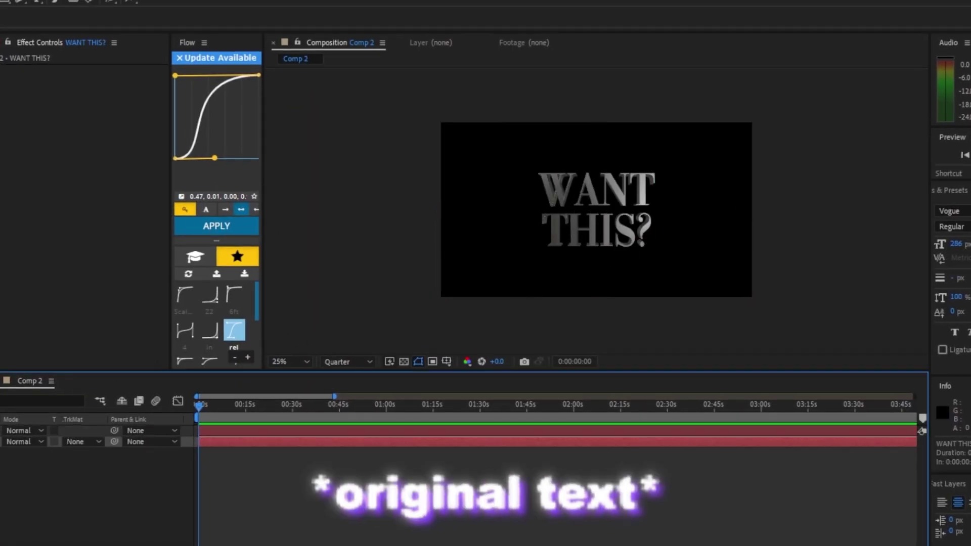
Set the composition preview resolution to Full and add a two-node camera with the 15mm preset
{"action": "left_click", "coordinate": [460, 306]}
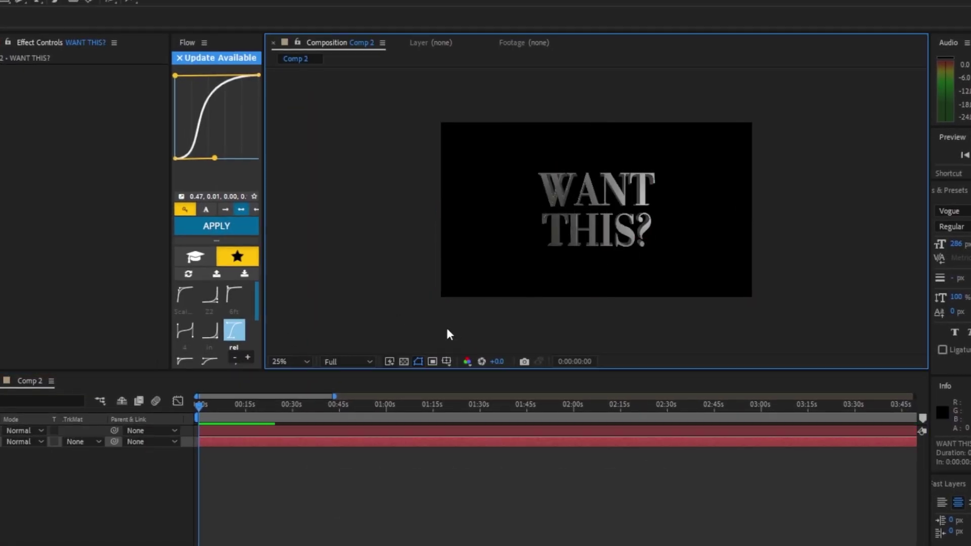
{"action": "left_click", "coordinate": [329, 472]}
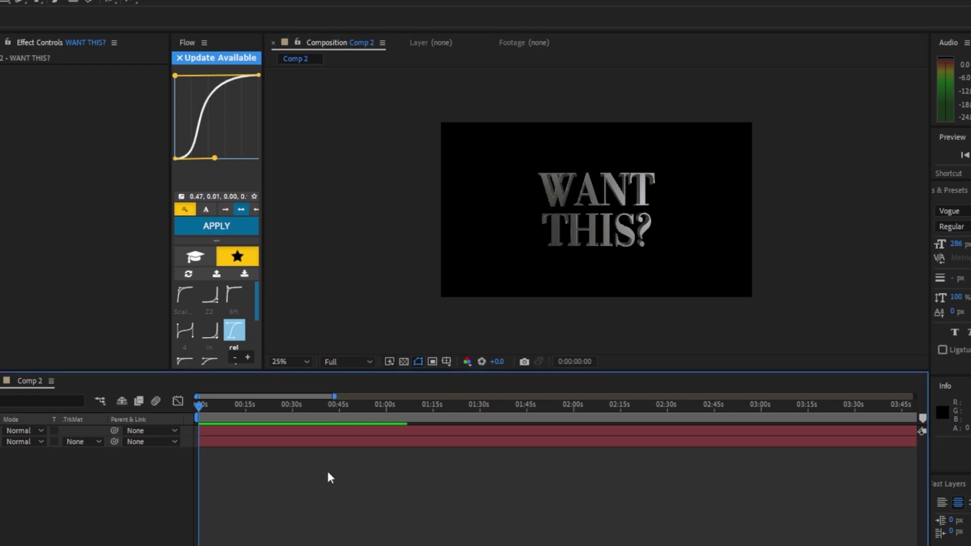
{"action": "key", "text": "ctrl+alt+shift+c"}
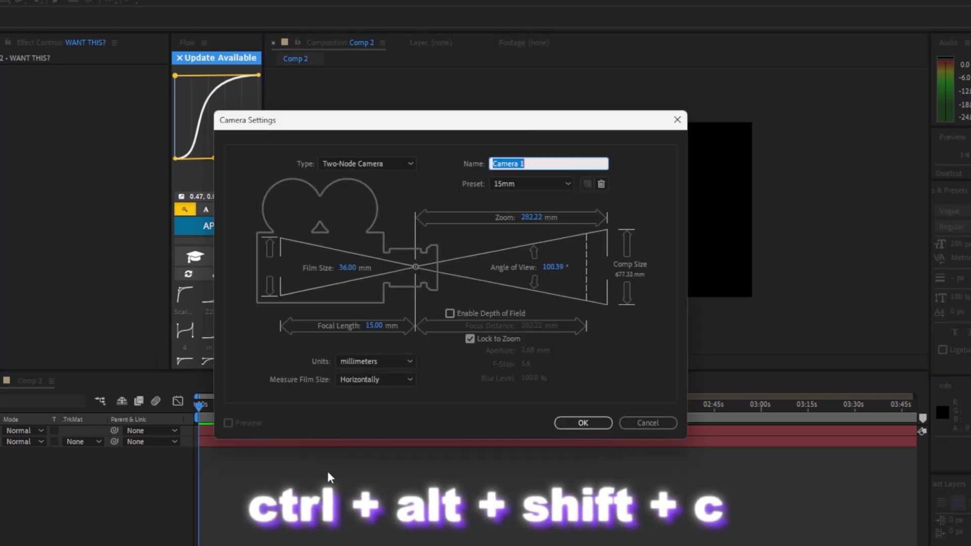
{"action": "left_click", "coordinate": [581, 423]}
Add a null object above the camera layer and parent Camera 1 to it
{"action": "left_click", "coordinate": [234, 429]}
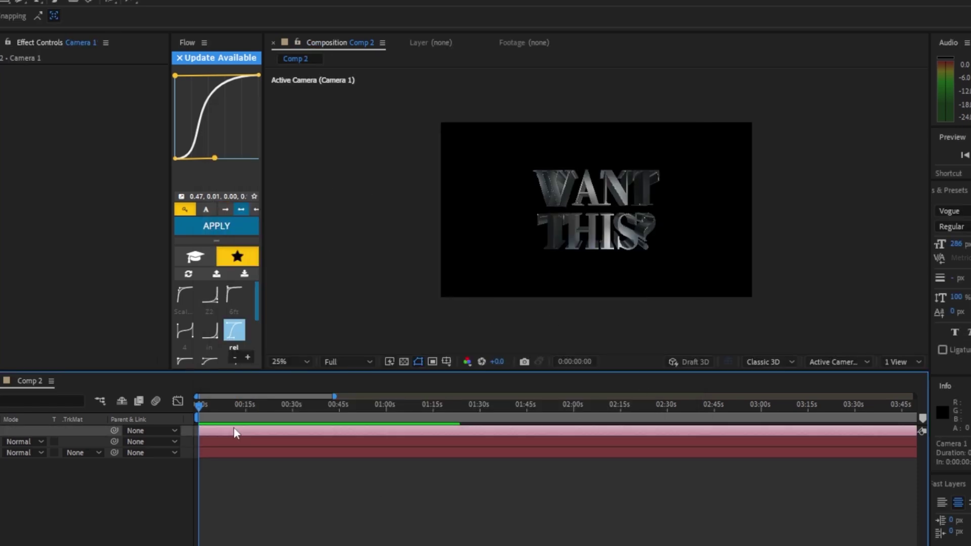
{"action": "key", "text": "ctrl+alt+shift+y"}
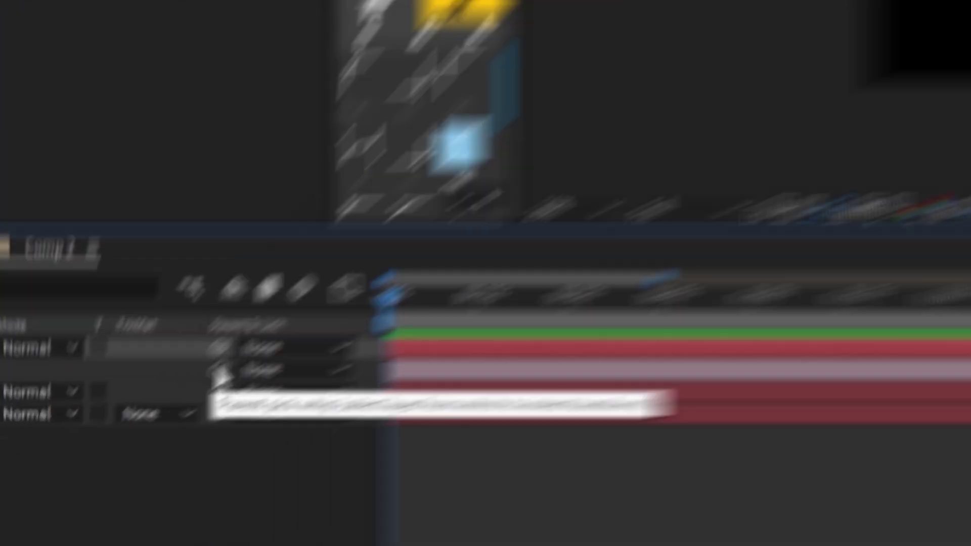
{"action": "left_click_drag", "start_coordinate": [221, 373], "coordinate": [174, 364]}
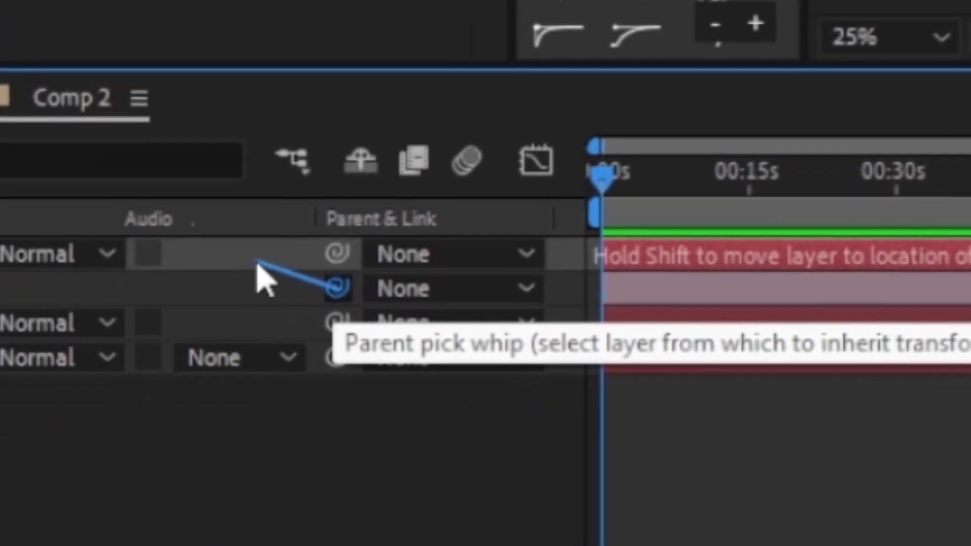
{"action": "left_click_drag", "start_coordinate": [265, 256], "coordinate": [268, 258]}
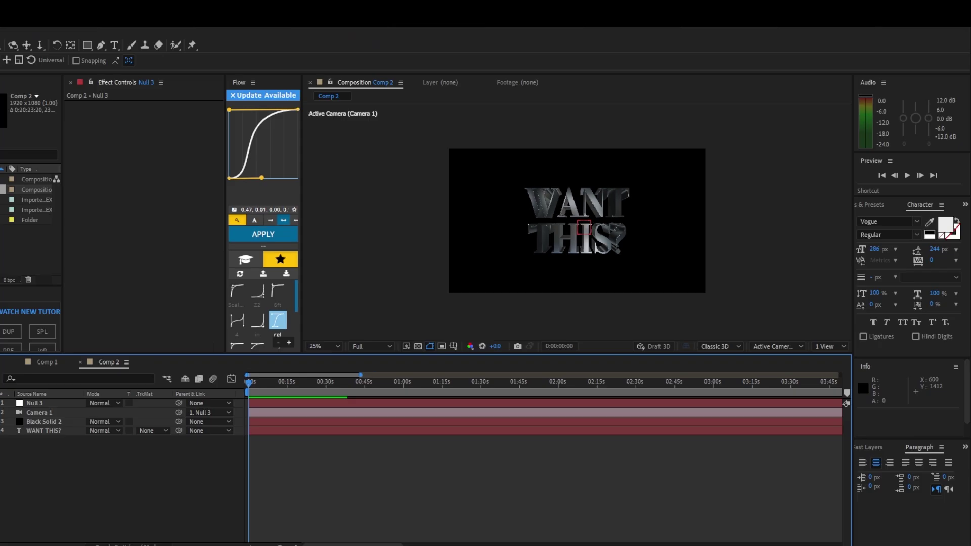
Make the null a 3D layer and raise its Z position to 340 to bring the camera closer to the text
{"action": "left_click", "coordinate": [2, 402]}
{"action": "left_click", "coordinate": [117, 543]}
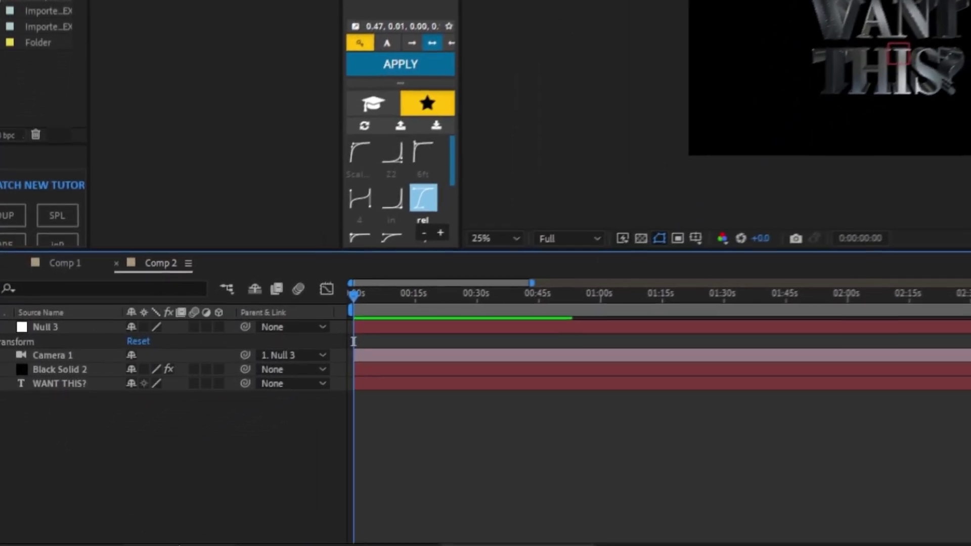
{"action": "left_click", "coordinate": [218, 326]}
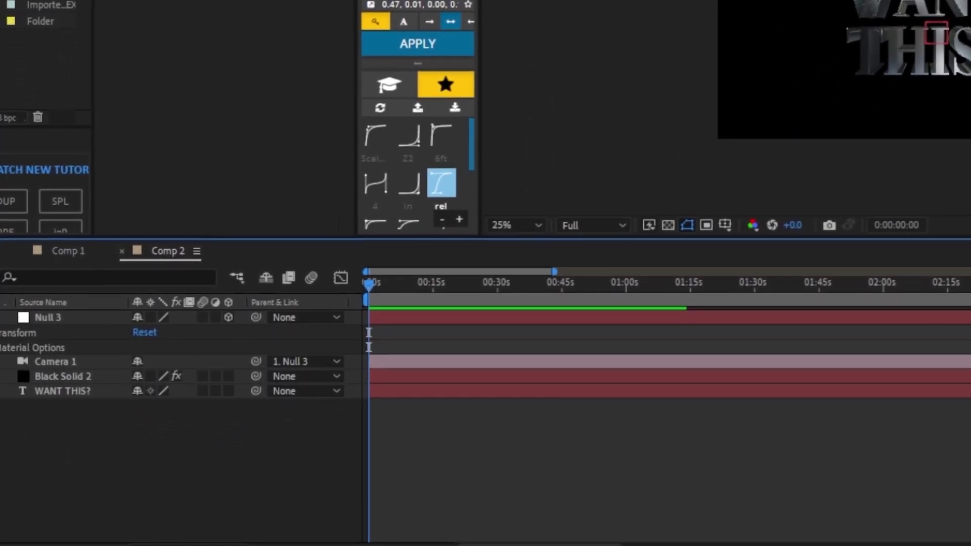
{"action": "left_click", "coordinate": [1, 333]}
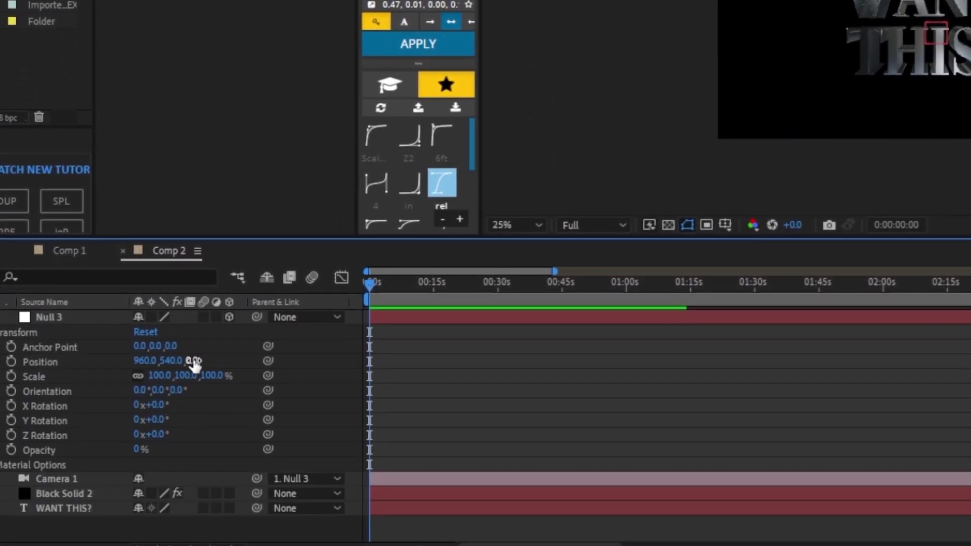
{"action": "left_click_drag", "start_coordinate": [191, 361], "coordinate": [446, 385]}
{"action": "left_click", "coordinate": [757, 190]}
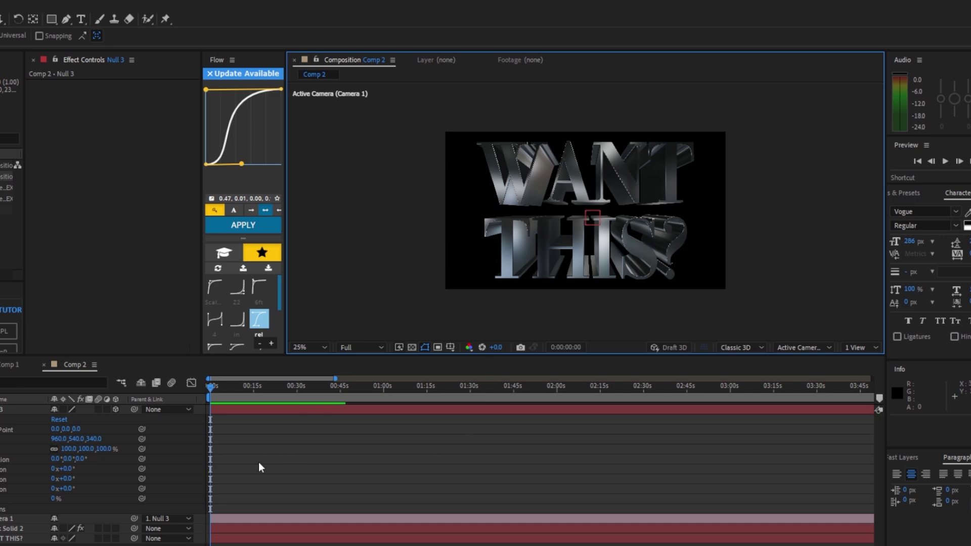
Enable Ambient Occlusion in the Element render settings of Black Solid 2 and raise the SSAO intensity
{"action": "left_click", "coordinate": [247, 528]}
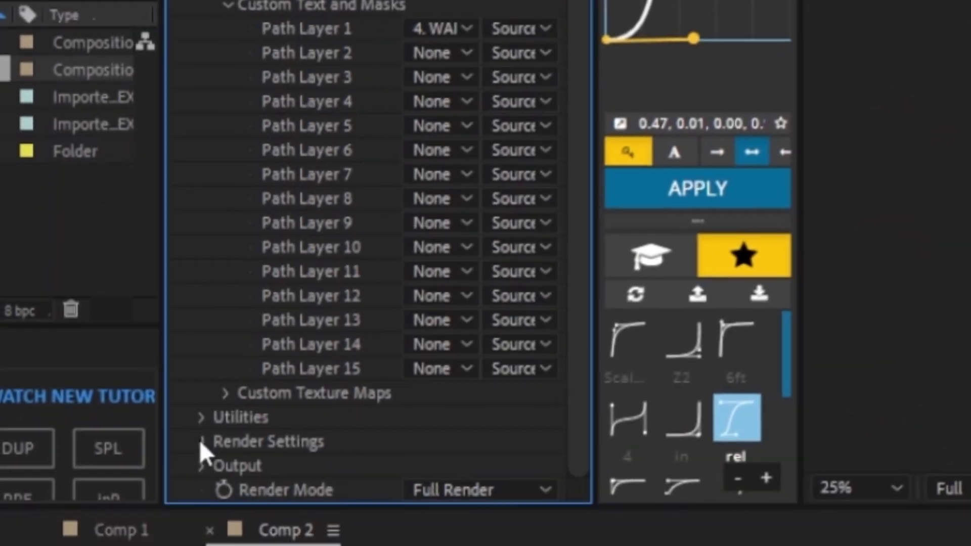
{"action": "left_click", "coordinate": [199, 440]}
{"action": "scroll", "coordinate": [273, 390], "scroll_direction": "down", "scroll_amount": 4}
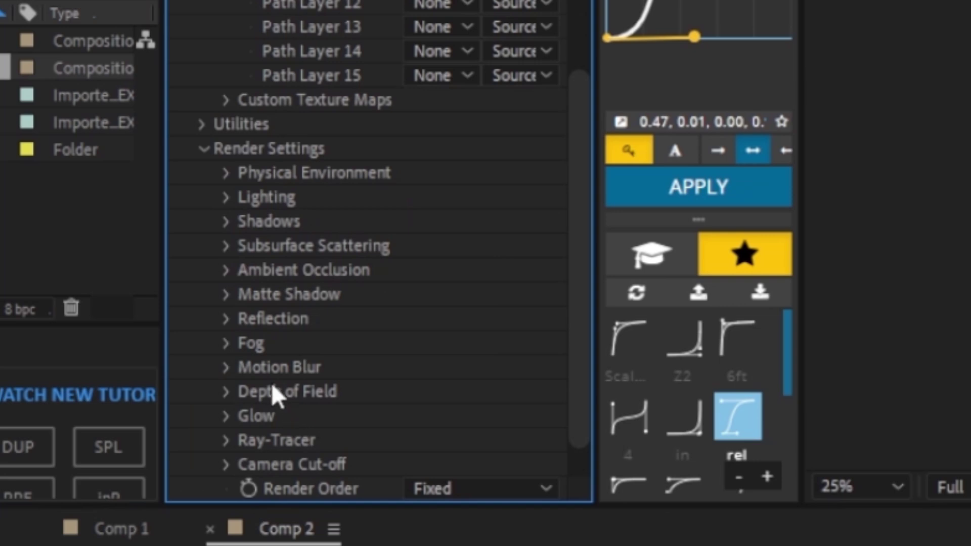
{"action": "left_click", "coordinate": [225, 270]}
{"action": "scroll", "coordinate": [223, 269], "scroll_direction": "down", "scroll_amount": 3}
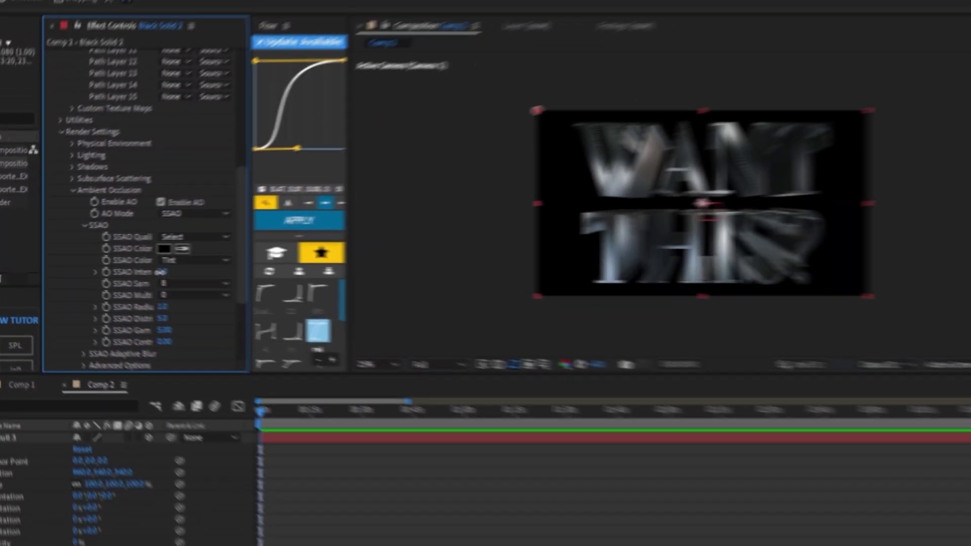
{"action": "left_click_drag", "start_coordinate": [415, 295], "coordinate": [689, 305]}
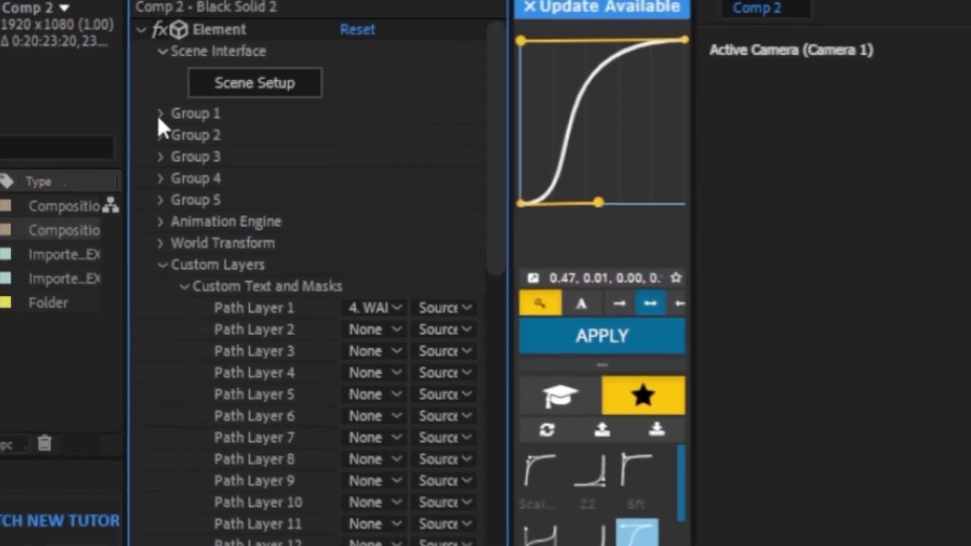
Enable Multi-Object in Element's Group 1 particle look and turn on keyframing for its random rotation and X Displace
{"action": "left_click", "coordinate": [159, 115]}
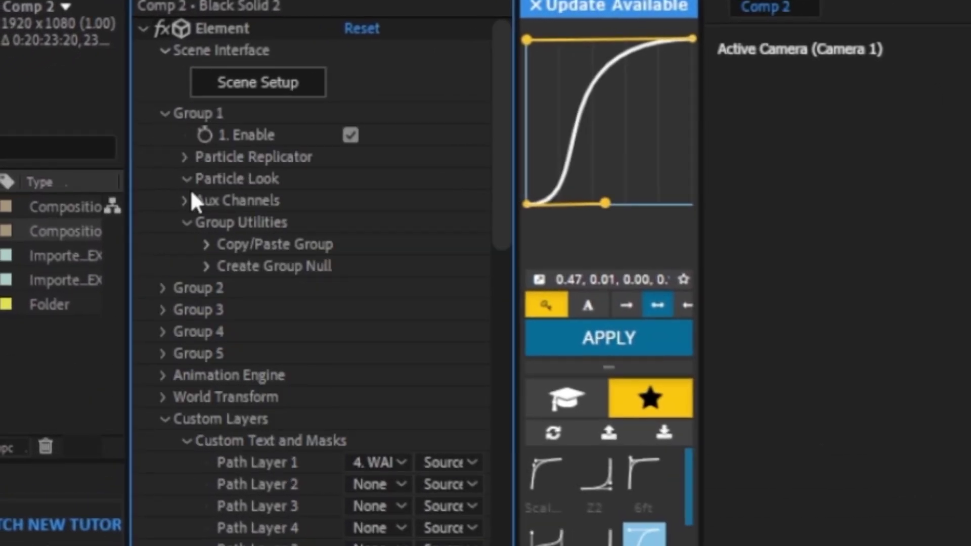
{"action": "left_click", "coordinate": [209, 289]}
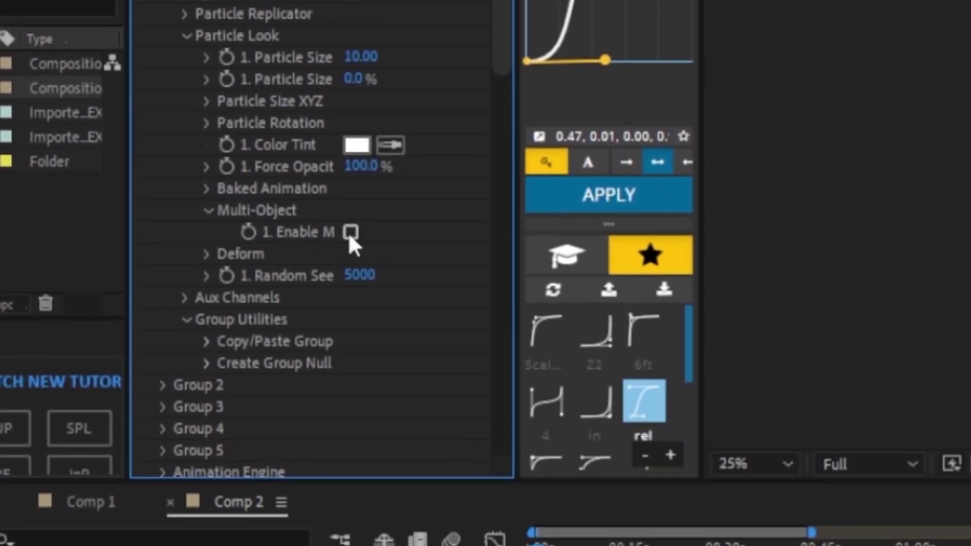
{"action": "left_click", "coordinate": [351, 232]}
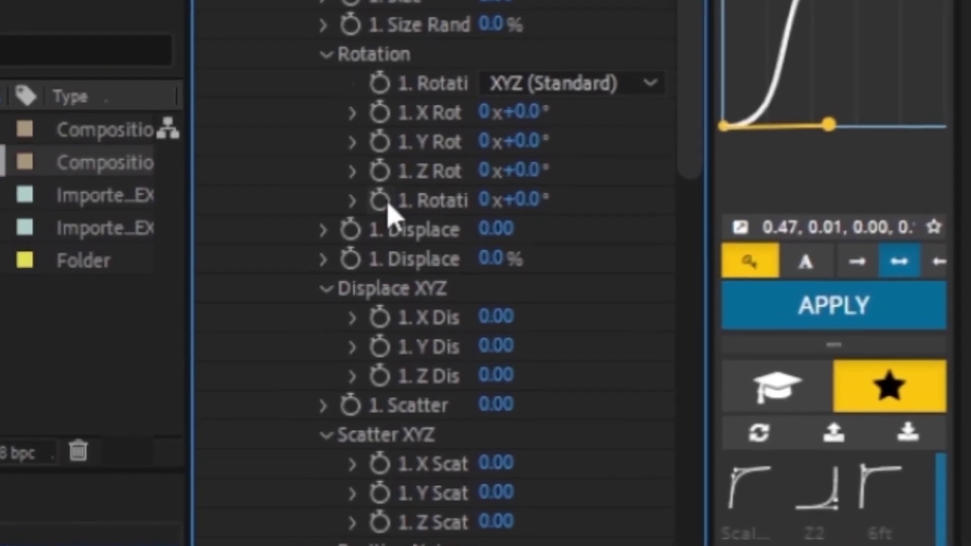
{"action": "left_click", "coordinate": [310, 231]}
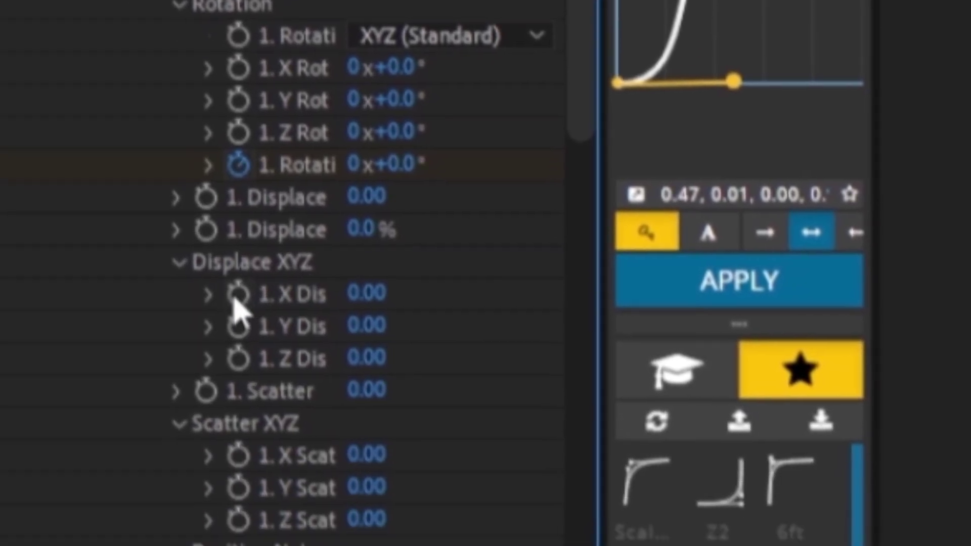
{"action": "left_click", "coordinate": [218, 457]}
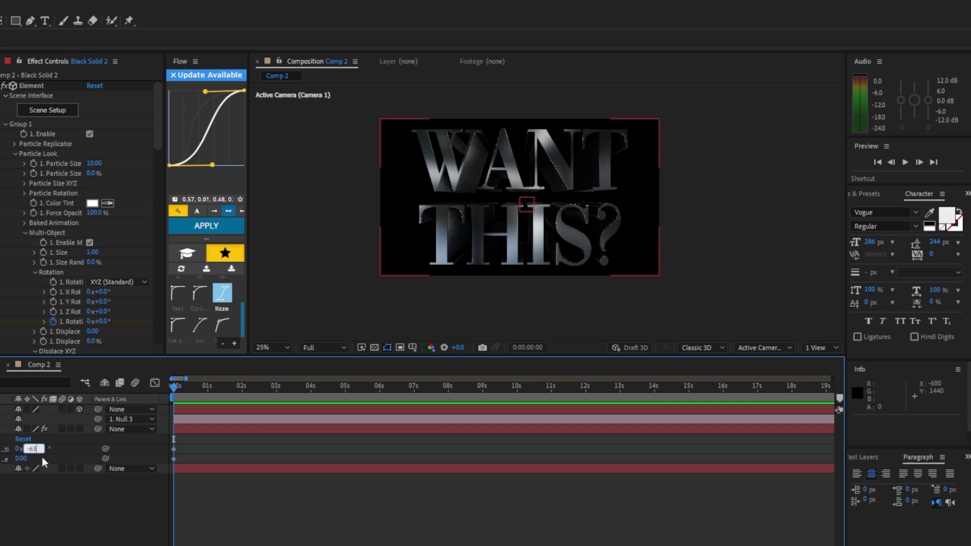
At the first frame, set Element's random rotation to -63° and its displacement to 1
{"action": "key", "text": "Return"}
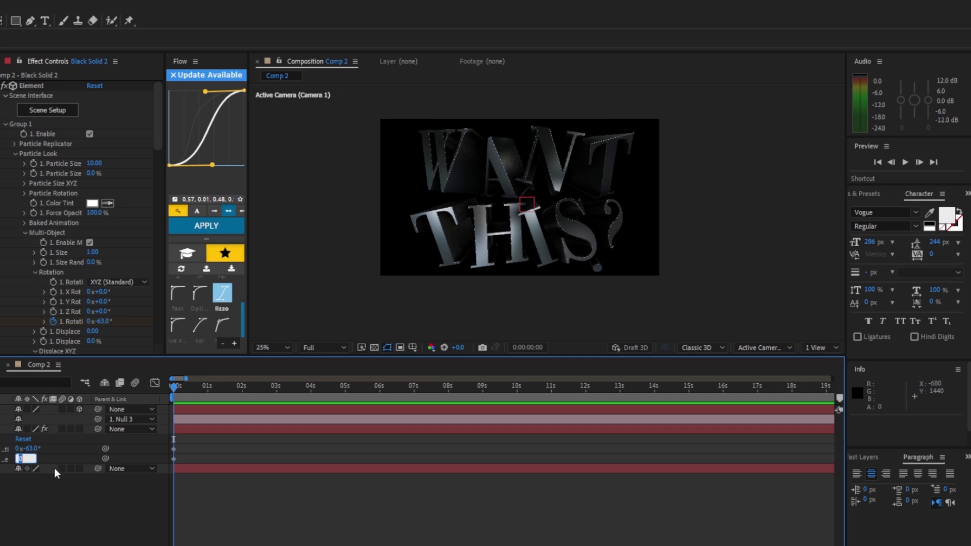
{"action": "type", "text": "1"}
{"action": "key", "text": "Return"}
At 0:00:01:08, keyframe the random rotation at 54° and the displacement at 0
{"action": "left_click_drag", "start_coordinate": [191, 386], "coordinate": [219, 387]}
{"action": "left_click", "coordinate": [53, 446]}
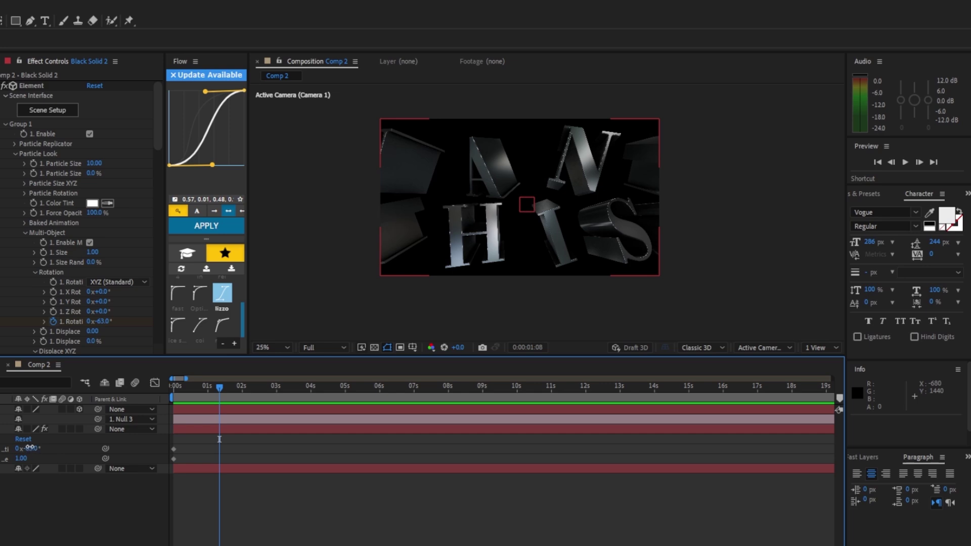
{"action": "left_click", "coordinate": [29, 448]}
{"action": "type", "text": "54"}
{"action": "key", "text": "Return"}
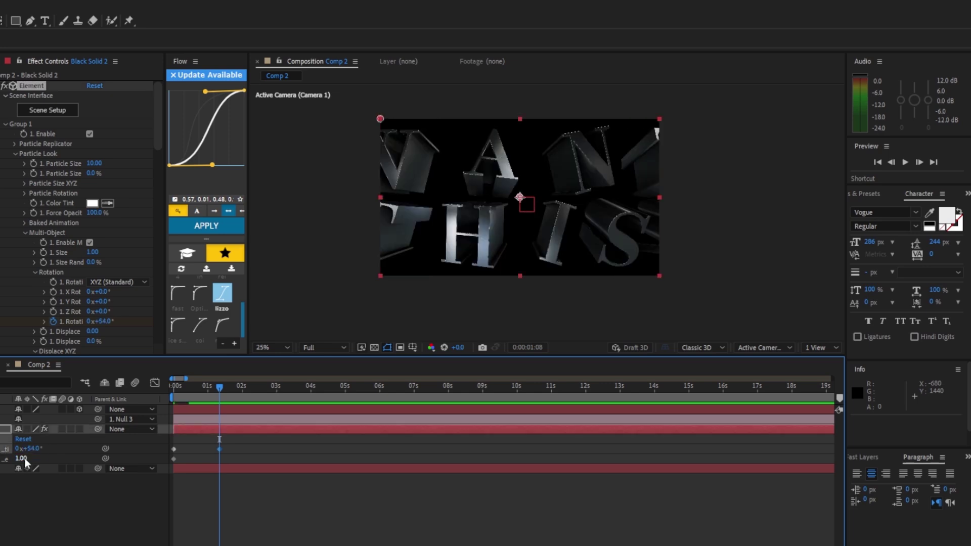
{"action": "left_click", "coordinate": [25, 459]}
{"action": "type", "text": "0"}
{"action": "key", "text": "Return"}
Keyframe the random rotation at 0° at 0:00:02:06 and preview the letter animation from the start
{"action": "left_click", "coordinate": [249, 387]}
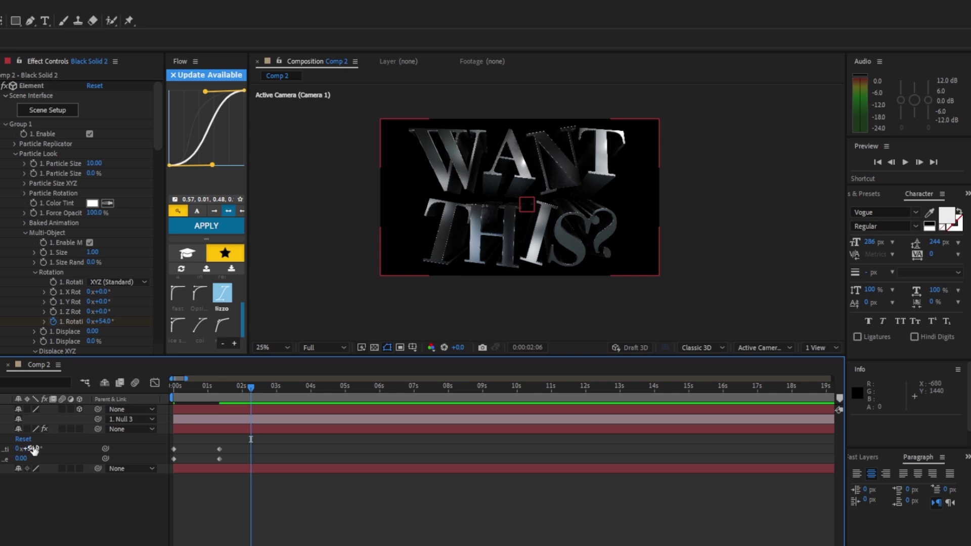
{"action": "key", "text": "Return"}
{"action": "left_click_drag", "start_coordinate": [250, 386], "coordinate": [121, 400]}
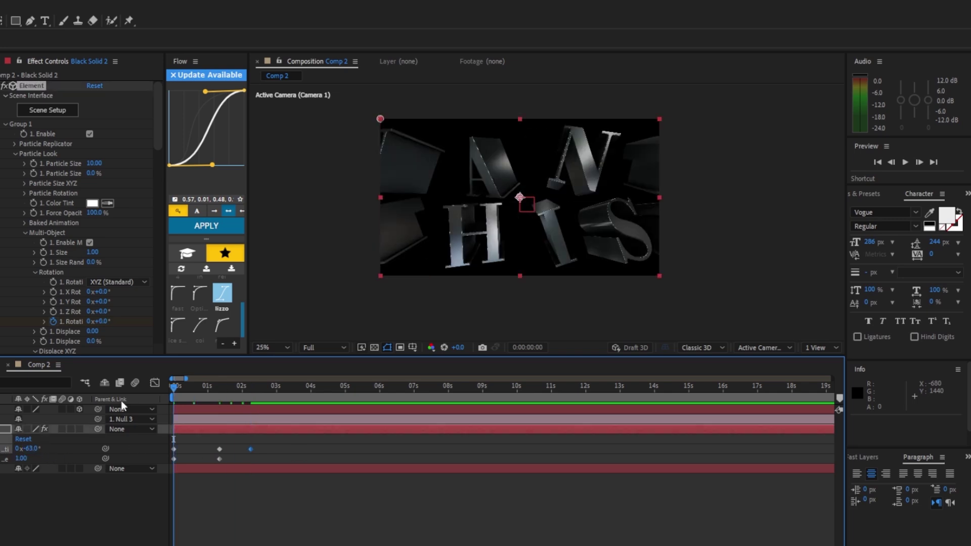
{"action": "key", "text": "space"}
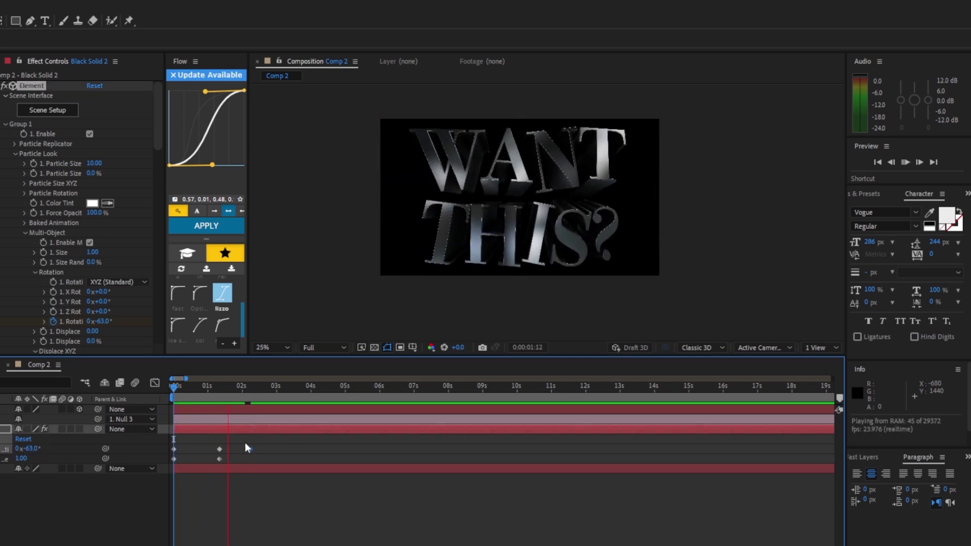
{"action": "key", "text": "space"}
Ease all rotation and displacement keyframes, lengthen the incoming handle of the rotation's peak keyframe in the value graph, and preview
{"action": "left_click_drag", "start_coordinate": [258, 437], "coordinate": [170, 463]}
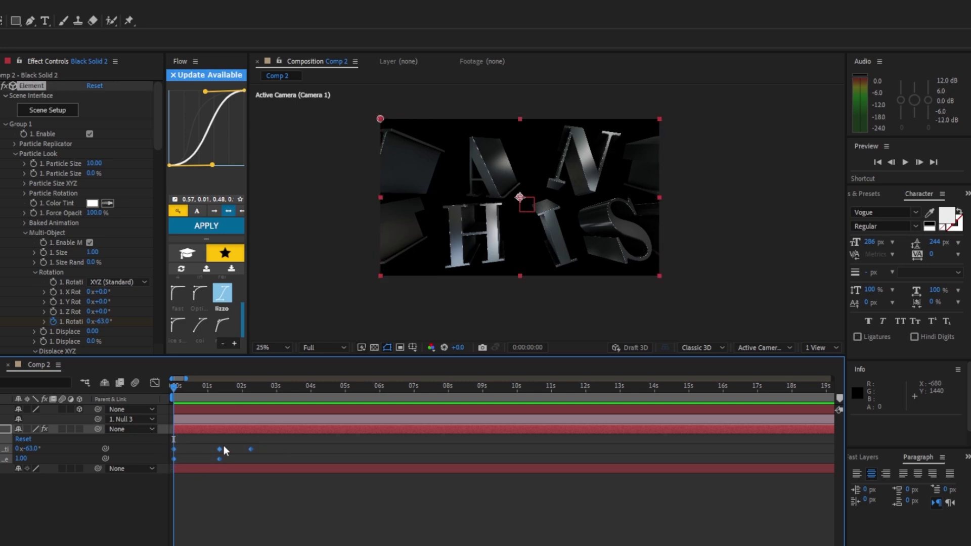
{"action": "left_click", "coordinate": [155, 383]}
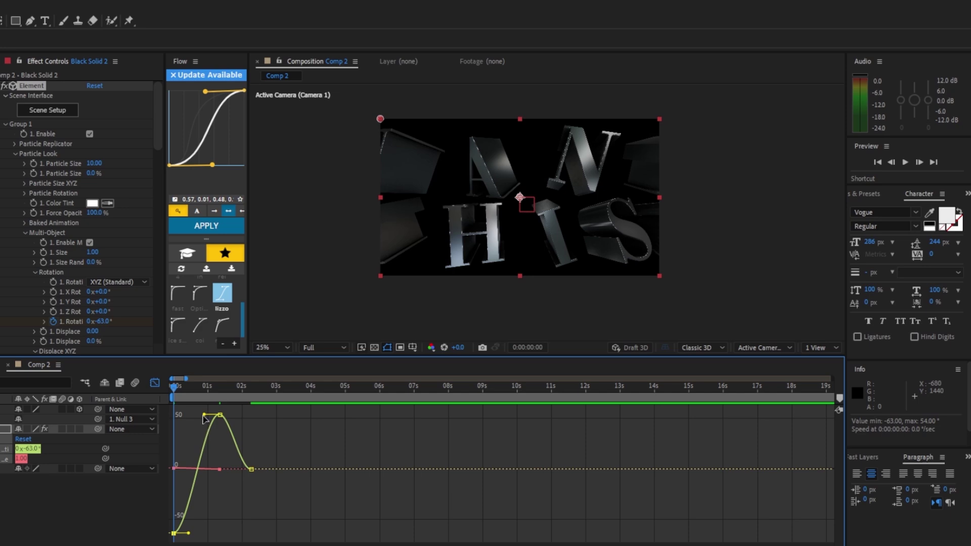
{"action": "left_click_drag", "start_coordinate": [197, 415], "coordinate": [190, 415]}
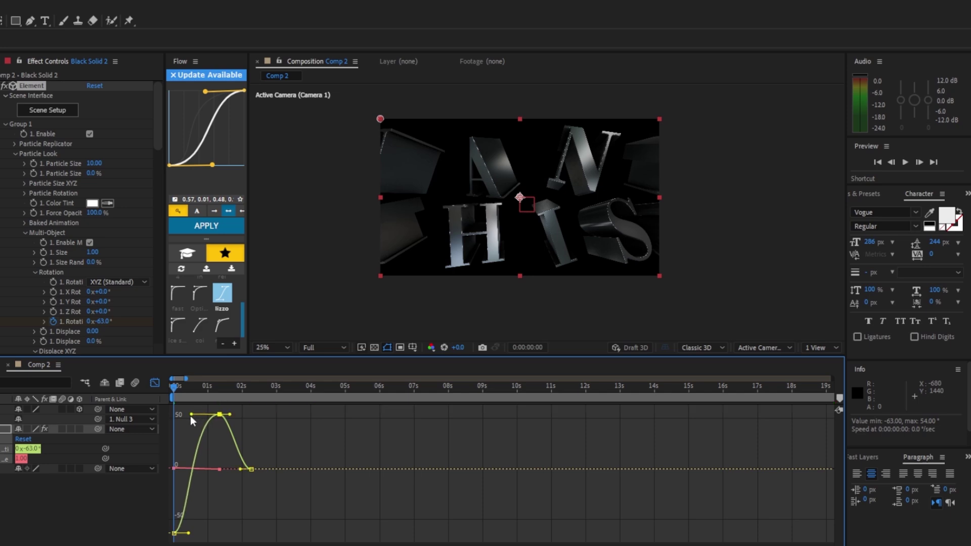
{"action": "key", "text": "="}
{"action": "key", "text": "="}
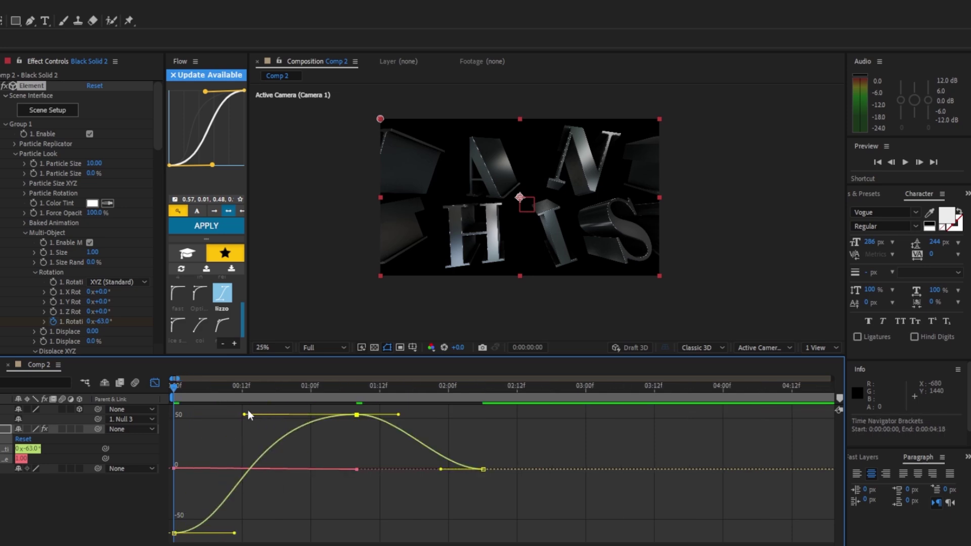
{"action": "key", "text": "space"}
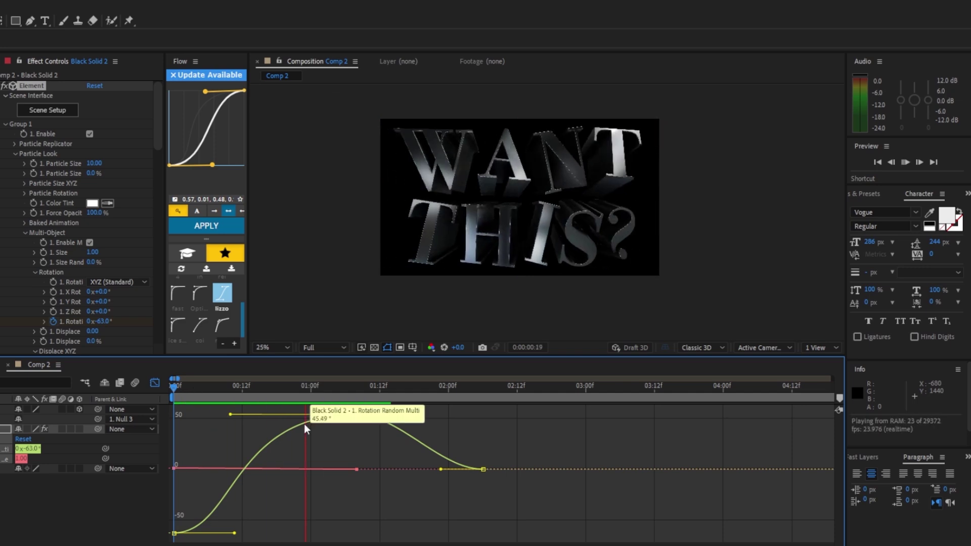
Lengthen the easing from the rotation peak to the last keyframe, move that last keyframe to 0:00:02:20 slightly below zero, and preview
{"action": "left_click", "coordinate": [357, 415]}
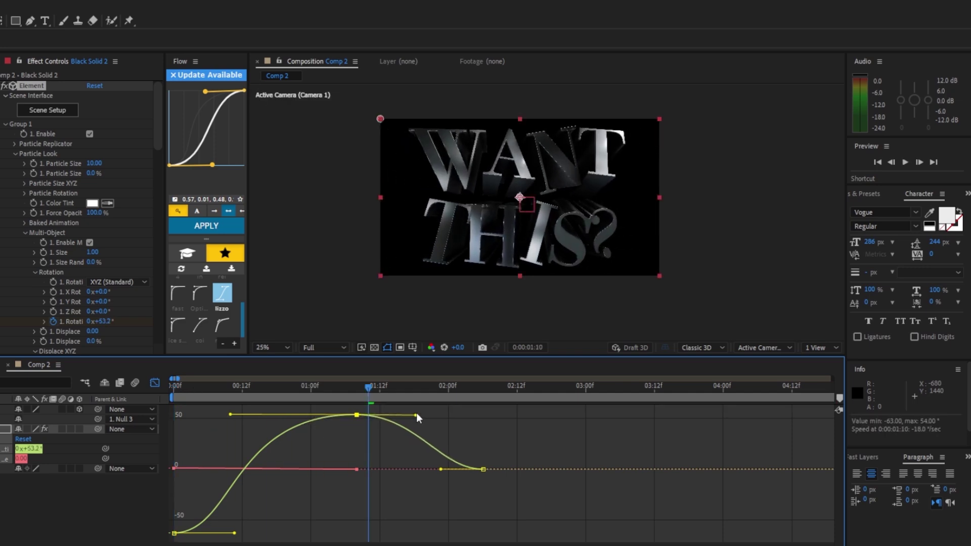
{"action": "left_click_drag", "start_coordinate": [441, 469], "coordinate": [427, 469]}
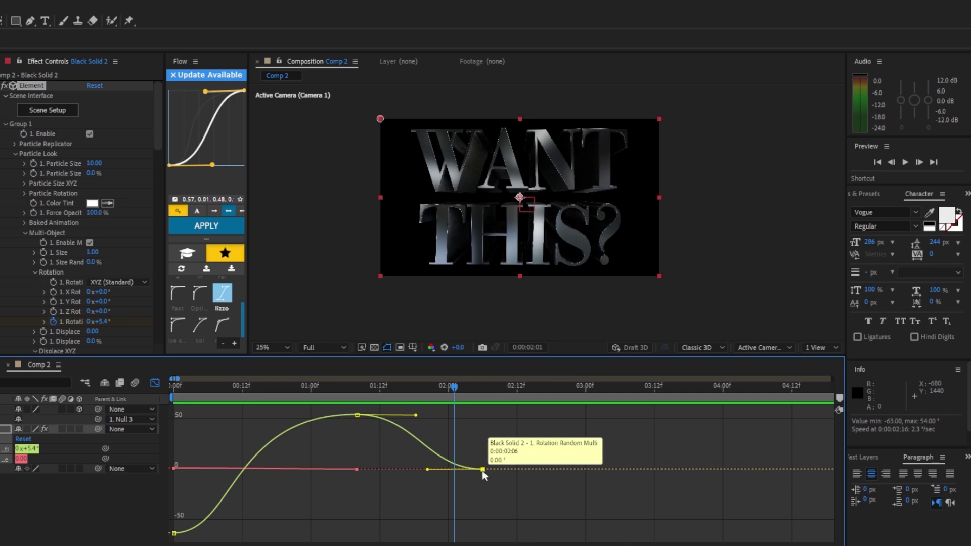
{"action": "left_click_drag", "start_coordinate": [483, 469], "coordinate": [562, 476]}
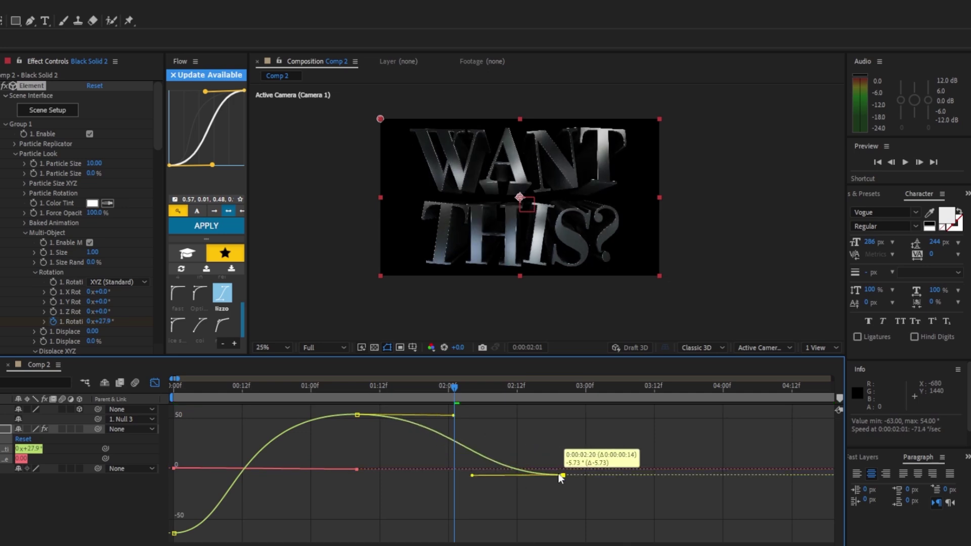
{"action": "key", "text": "space"}
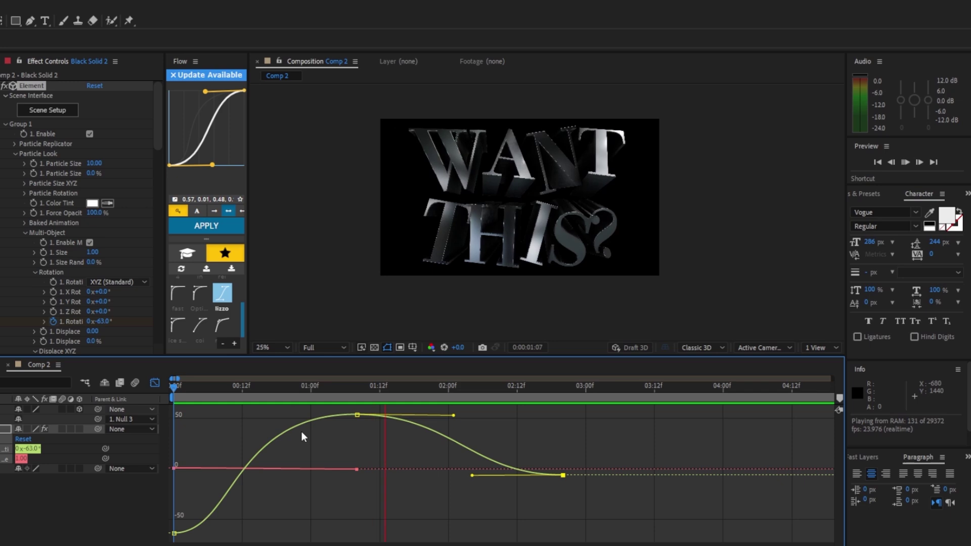
Refine the rotation peak's ease handles, move the last rotation keyframe to 0:00:03:00, and return to the keyframe view to preview
{"action": "left_click", "coordinate": [357, 414]}
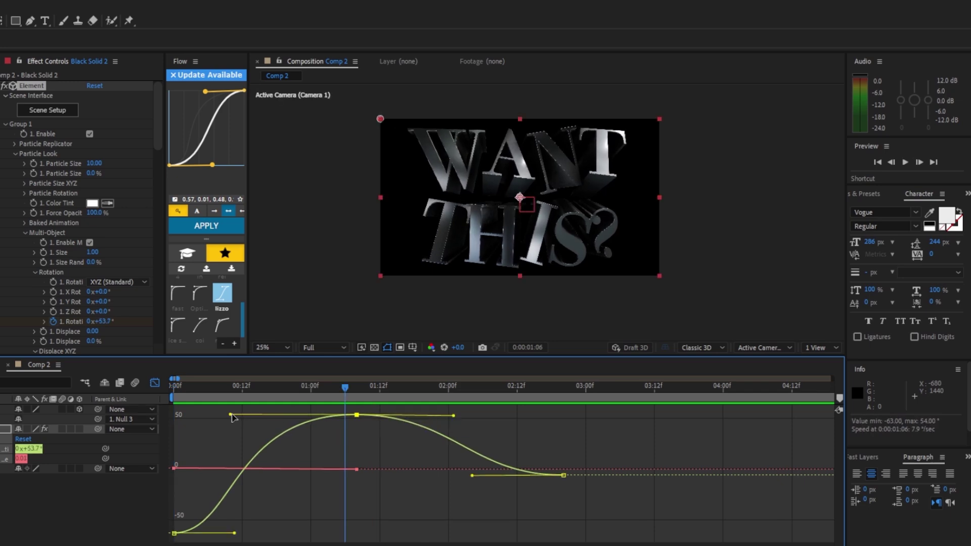
{"action": "left_click_drag", "start_coordinate": [230, 414], "coordinate": [256, 417]}
{"action": "mouse_move", "coordinate": [453, 415]}
{"action": "left_mouse_down"}
{"action": "mouse_move", "coordinate": [422, 420]}
{"action": "mouse_move", "coordinate": [455, 416]}
{"action": "left_mouse_up"}
{"action": "key", "text": "space"}
{"action": "key", "text": "space"}
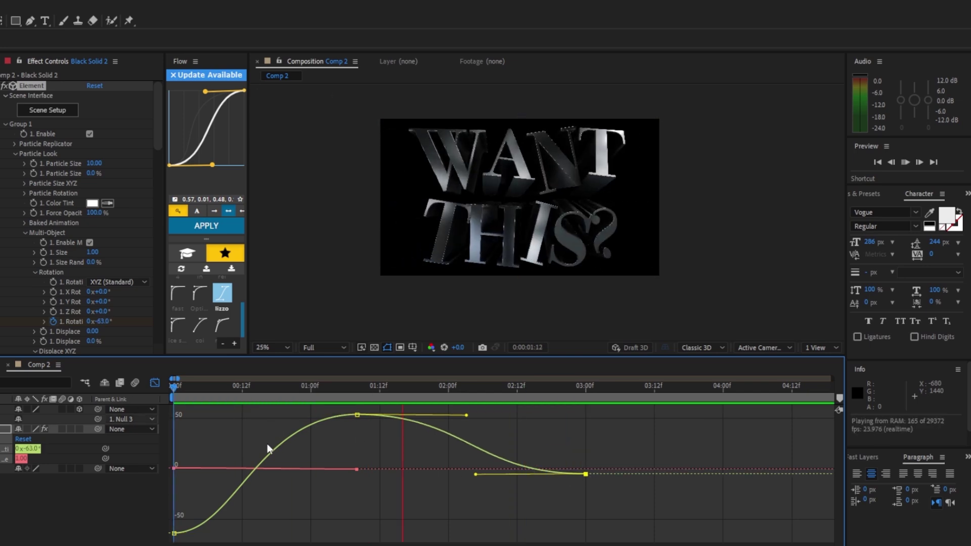
{"action": "key", "text": "space"}
{"action": "key", "text": "shift+F3"}
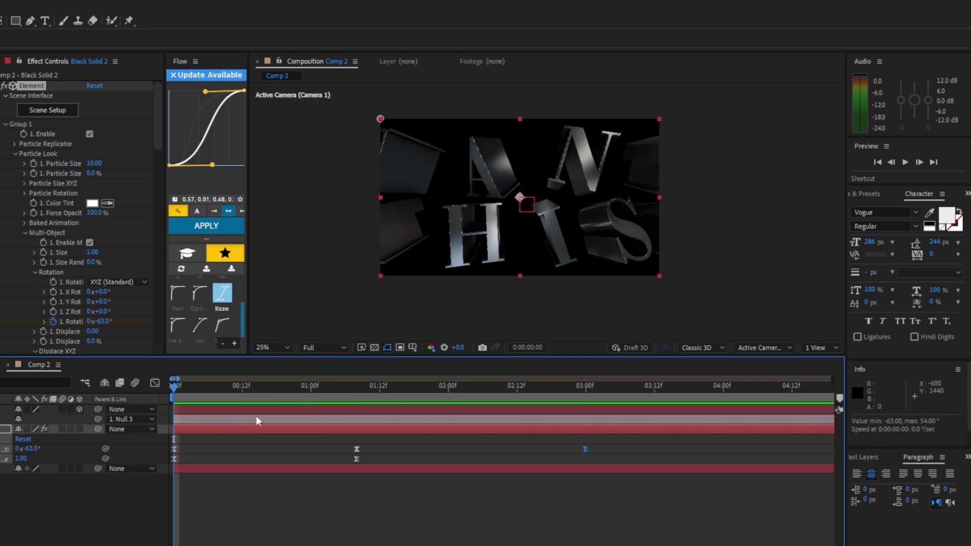
{"action": "key", "text": "space"}
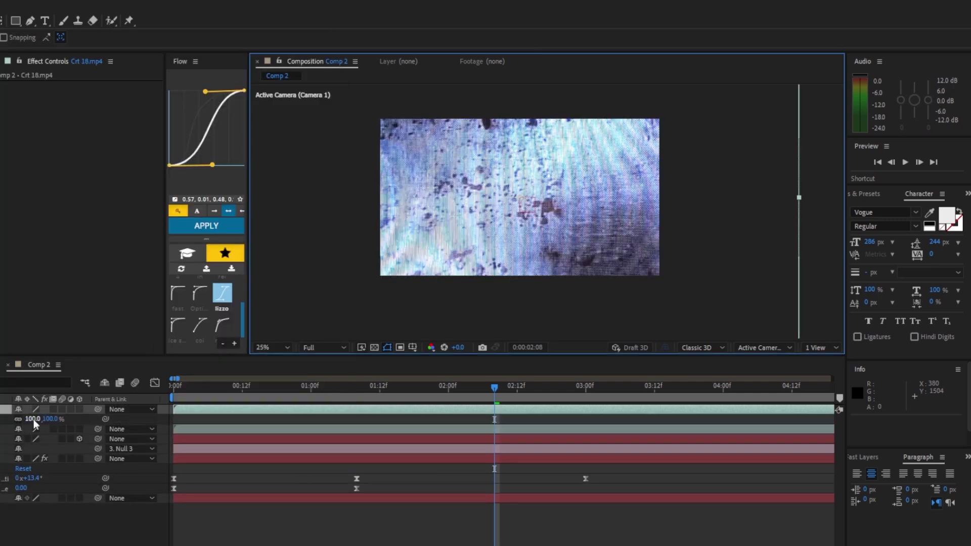
Scale the Crt 18.mp4 layer down to 51% and the Crt 36.mp4 layer to 52%
{"action": "left_click_drag", "start_coordinate": [33, 419], "coordinate": [8, 423]}
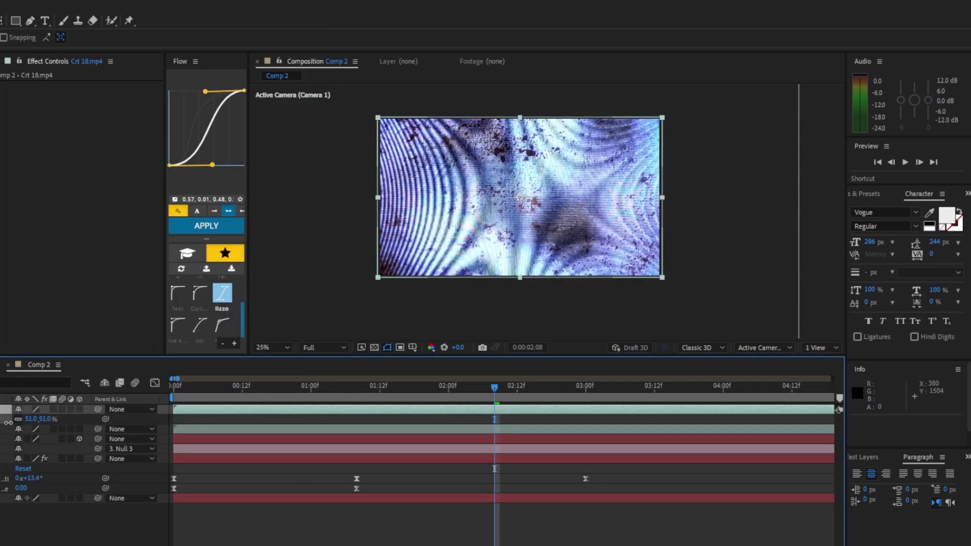
{"action": "left_click", "coordinate": [7, 429]}
{"action": "key", "text": "s"}
{"action": "left_click_drag", "start_coordinate": [33, 439], "coordinate": [8, 440]}
Preserve underlying transparency on the Crt 18.mp4 and Crt 36.mp4 layers so they show only inside the text
{"action": "key", "text": "F4"}
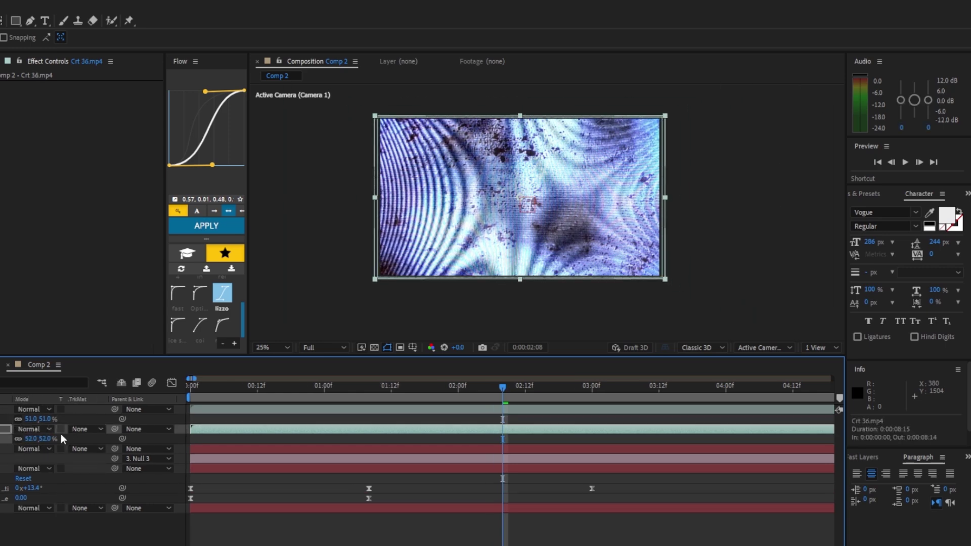
{"action": "left_click", "coordinate": [61, 409]}
{"action": "left_click", "coordinate": [62, 429]}
Set the blending mode of both CRT layers, Crt 18.mp4 and Crt 36.mp4, to Overlay
{"action": "left_click", "coordinate": [32, 409]}
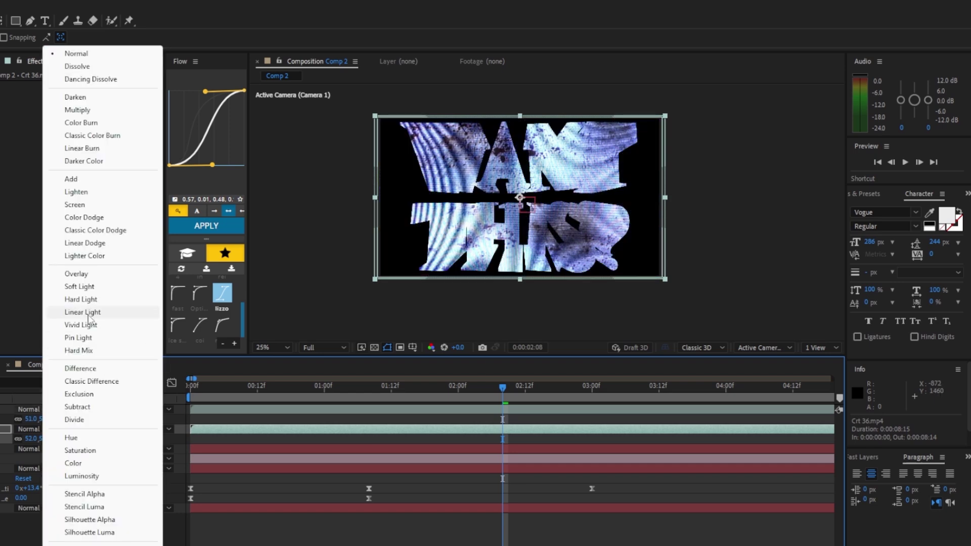
{"action": "left_click", "coordinate": [76, 274]}
{"action": "left_click", "coordinate": [32, 429]}
{"action": "left_click", "coordinate": [76, 273]}
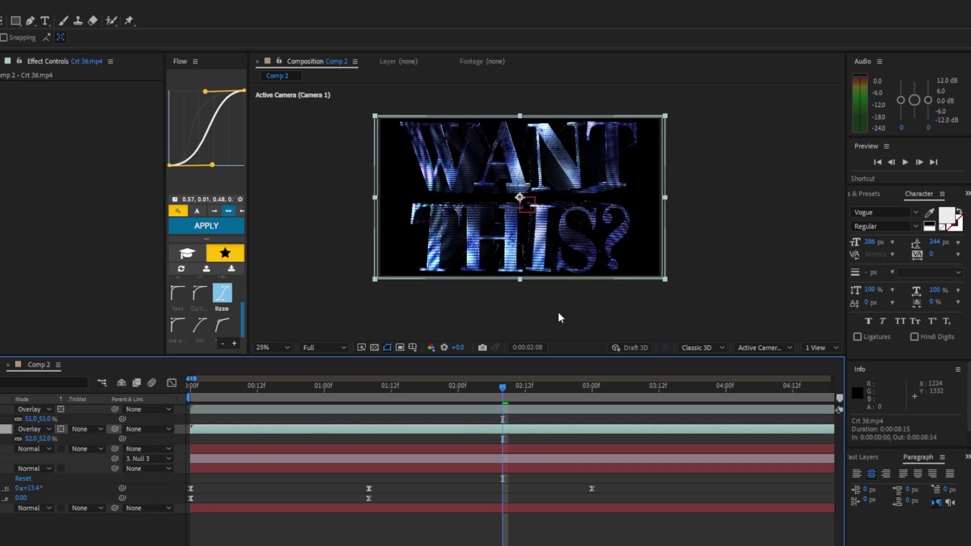
{"action": "scroll", "coordinate": [559, 315], "scroll_direction": "up", "scroll_amount": 1}
{"action": "left_click_drag", "start_coordinate": [500, 283], "coordinate": [552, 353]}
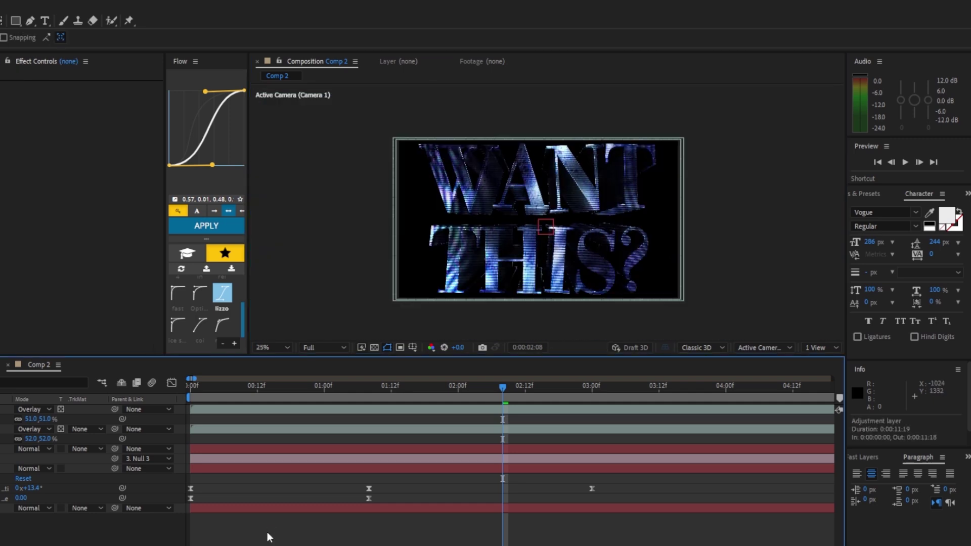
Add an adjustment layer above all layers and apply Deep Glow with radius 159 and exposure 0.85
{"action": "left_click", "coordinate": [267, 533]}
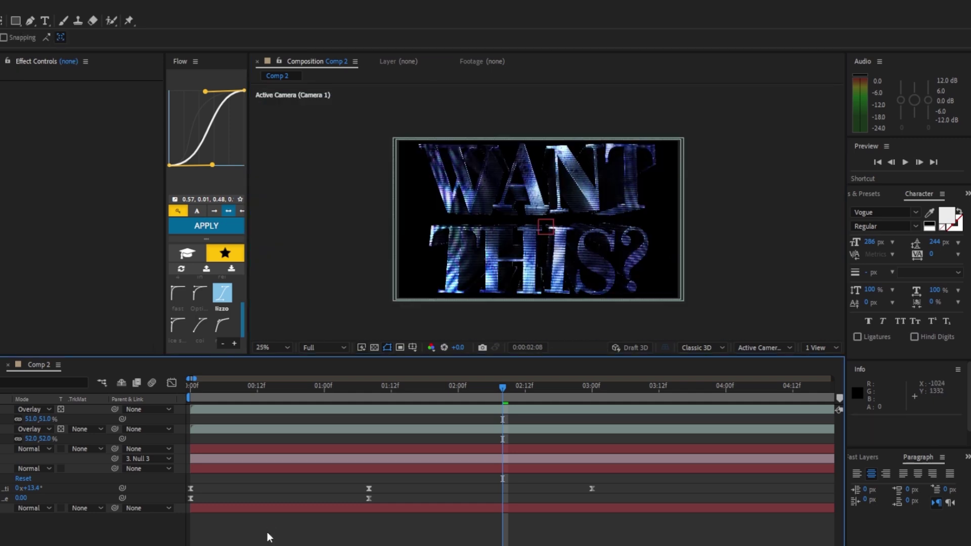
{"action": "key", "text": "ctrl+alt+y"}
{"action": "key", "text": "ctrl+space"}
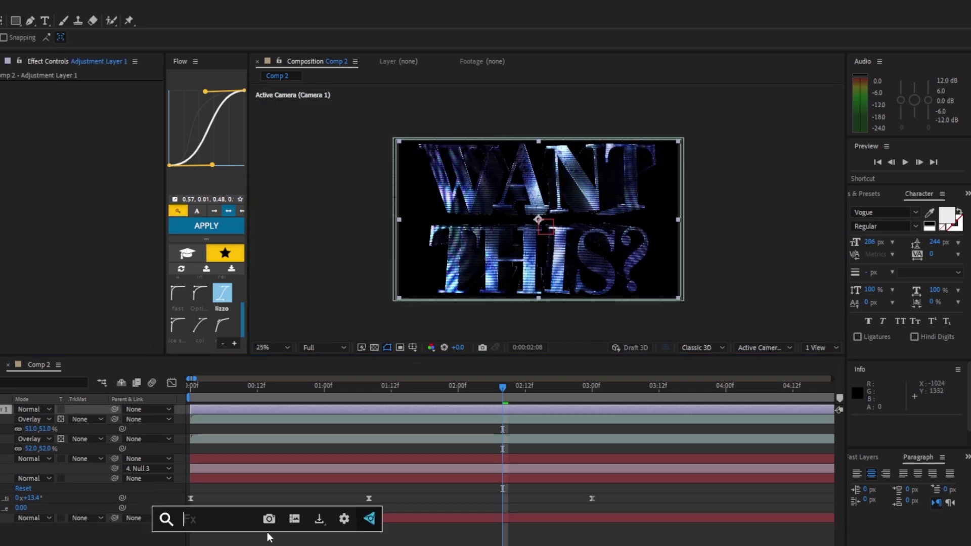
{"action": "type", "text": "dee"}
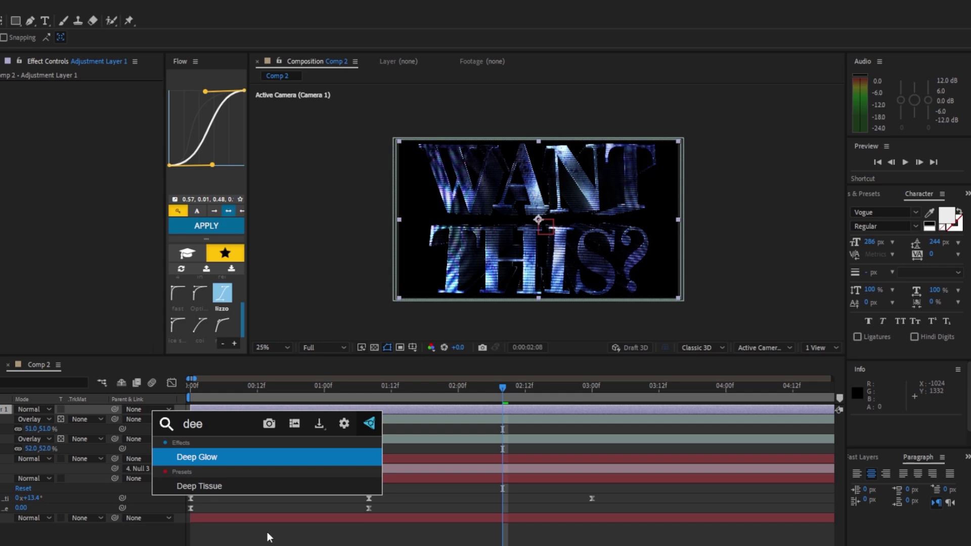
{"action": "key", "text": "Return"}
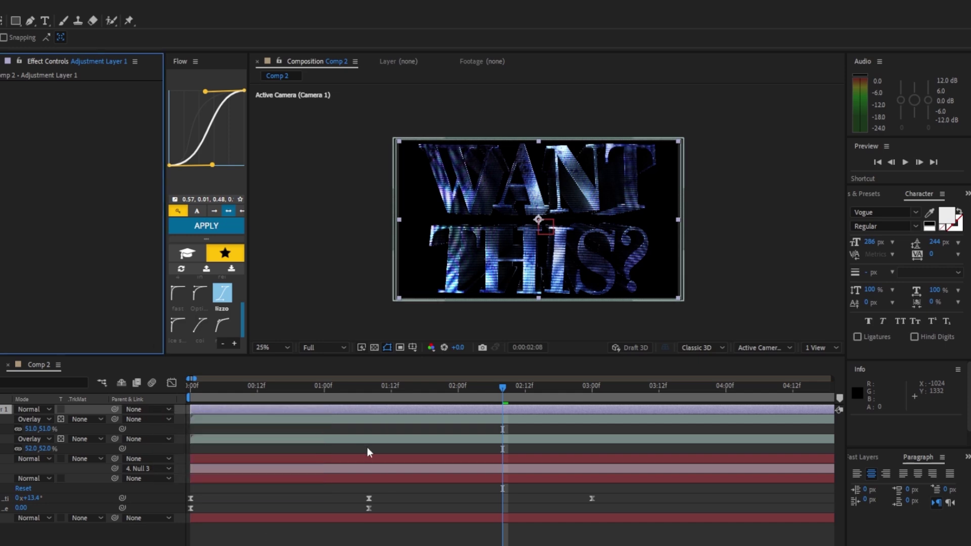
{"action": "key", "text": "ctrl+space"}
{"action": "type", "text": "dee"}
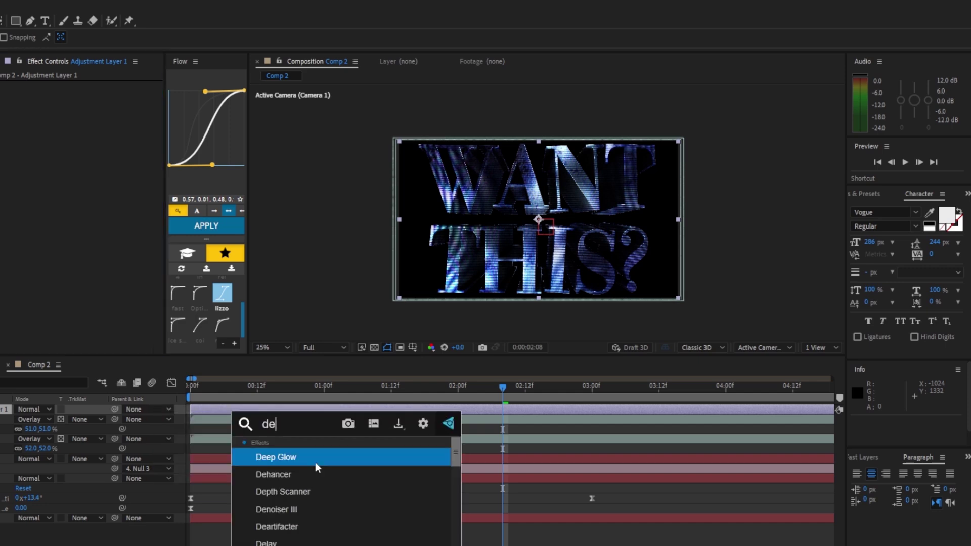
{"action": "key", "text": "Return"}
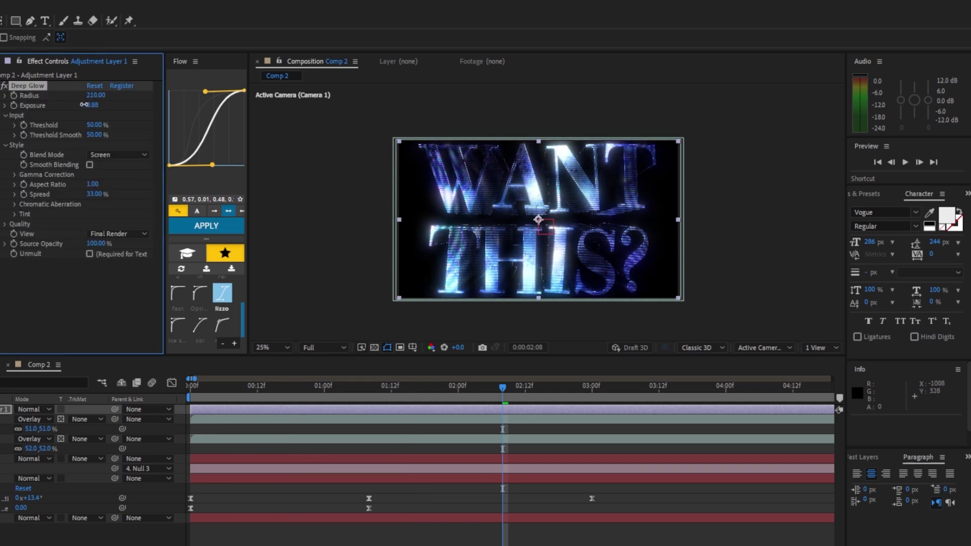
{"action": "left_click_drag", "start_coordinate": [81, 104], "coordinate": [84, 96]}
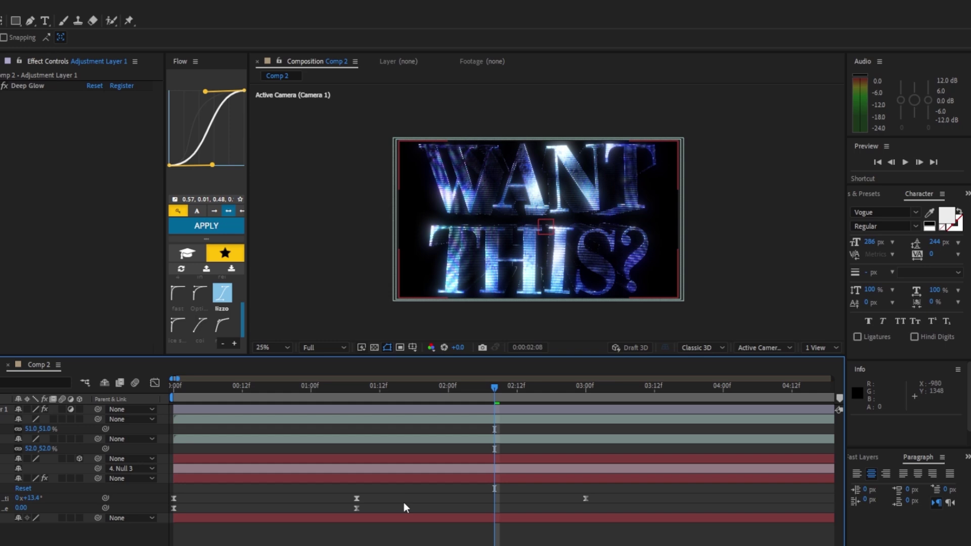
Add a second adjustment layer, paste the copied S_EmbossShiny and Drop Shadow effects onto it, and place it directly below the CRT layers
{"action": "key", "text": "ctrl+alt+y"}
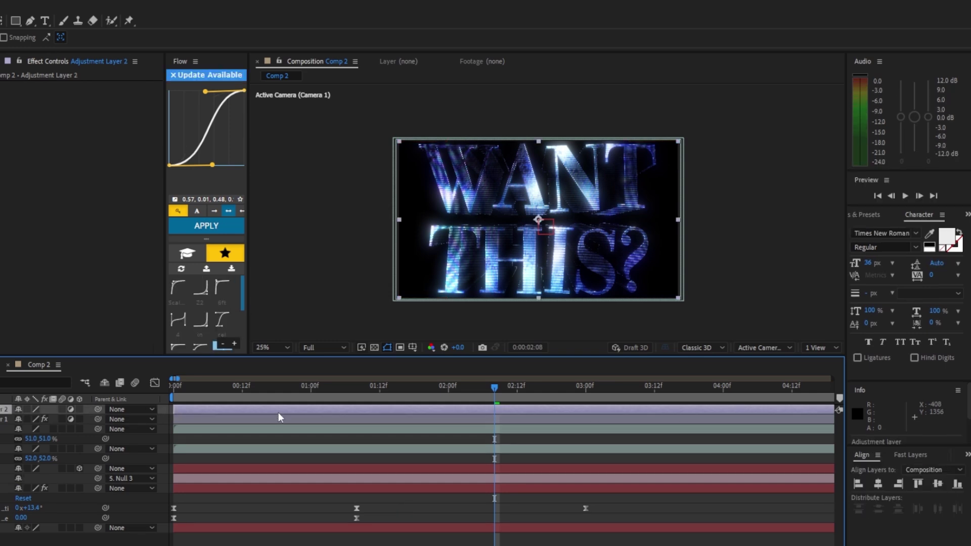
{"action": "key", "text": "ctrl+v"}
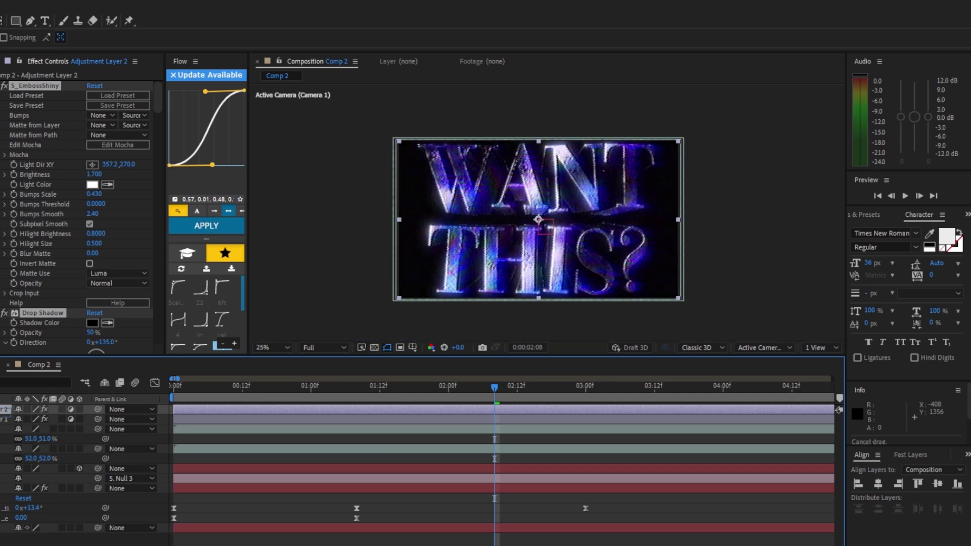
{"action": "left_click_drag", "start_coordinate": [5, 411], "coordinate": [4, 463]}
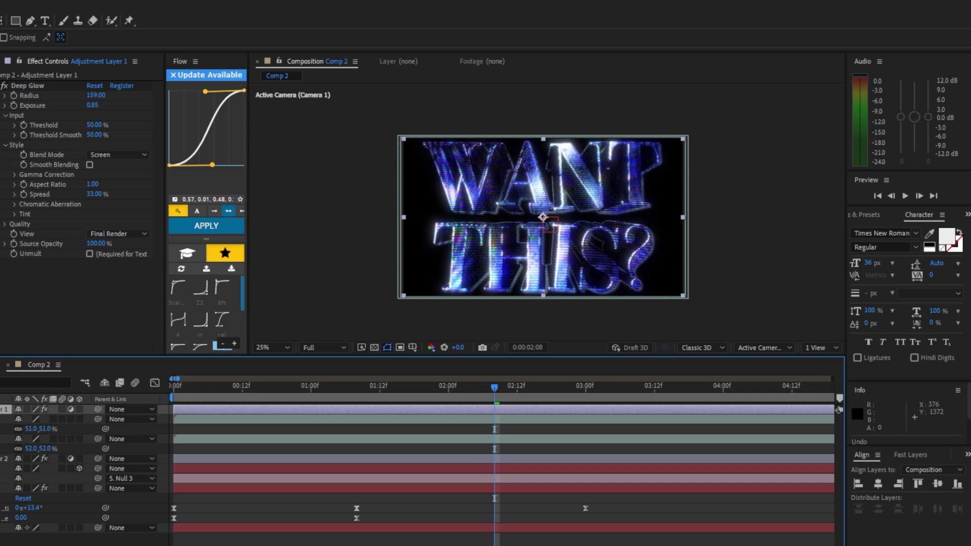
Move the Deep Glow adjustment layer below the two CRT layers, directly above the adjustment layer with the emboss effects
{"action": "left_click_drag", "start_coordinate": [4, 409], "coordinate": [4, 451]}
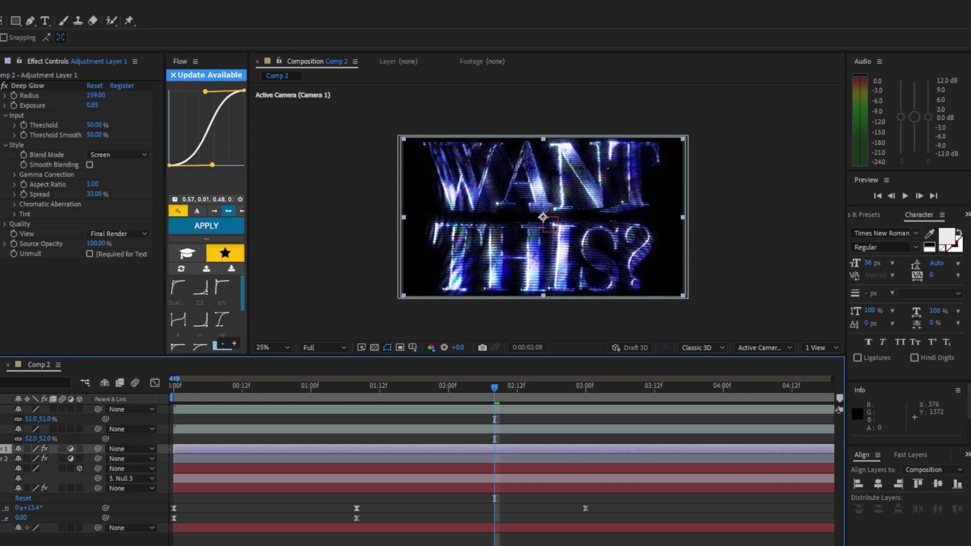
{"action": "scroll", "coordinate": [555, 284], "scroll_direction": "up", "scroll_amount": 1}
{"action": "left_click_drag", "start_coordinate": [551, 287], "coordinate": [511, 271]}
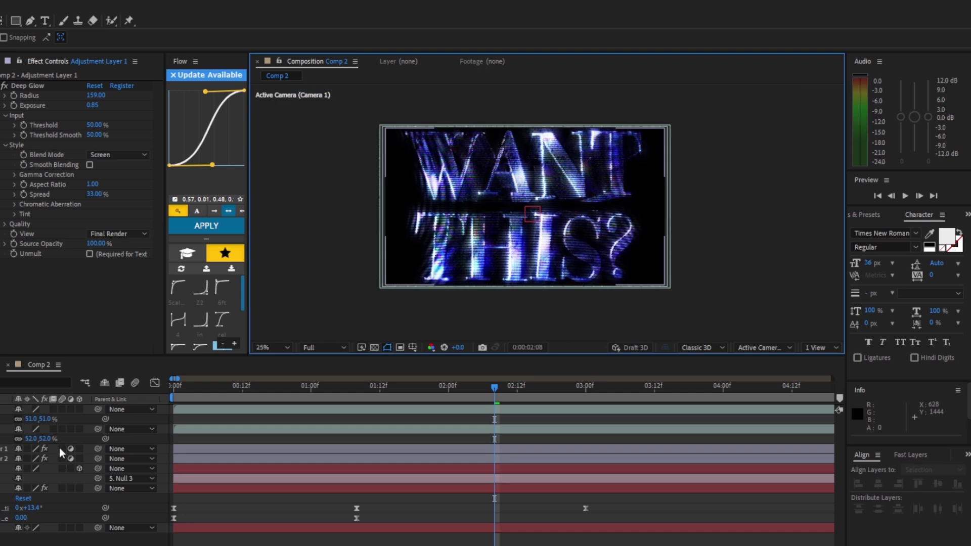
Enable motion blur for the composition and for both adjustment layers and the non-camera layers beneath them
{"action": "left_click", "coordinate": [62, 448]}
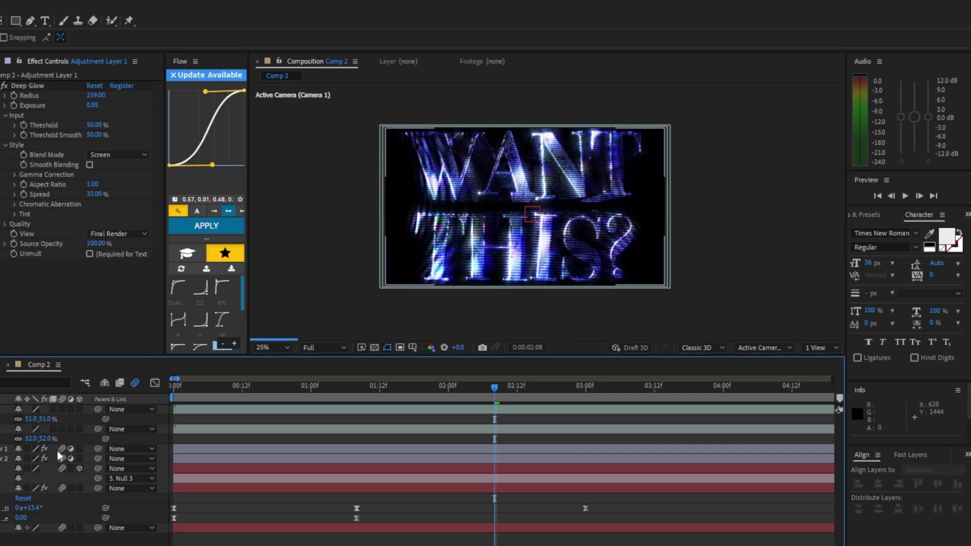